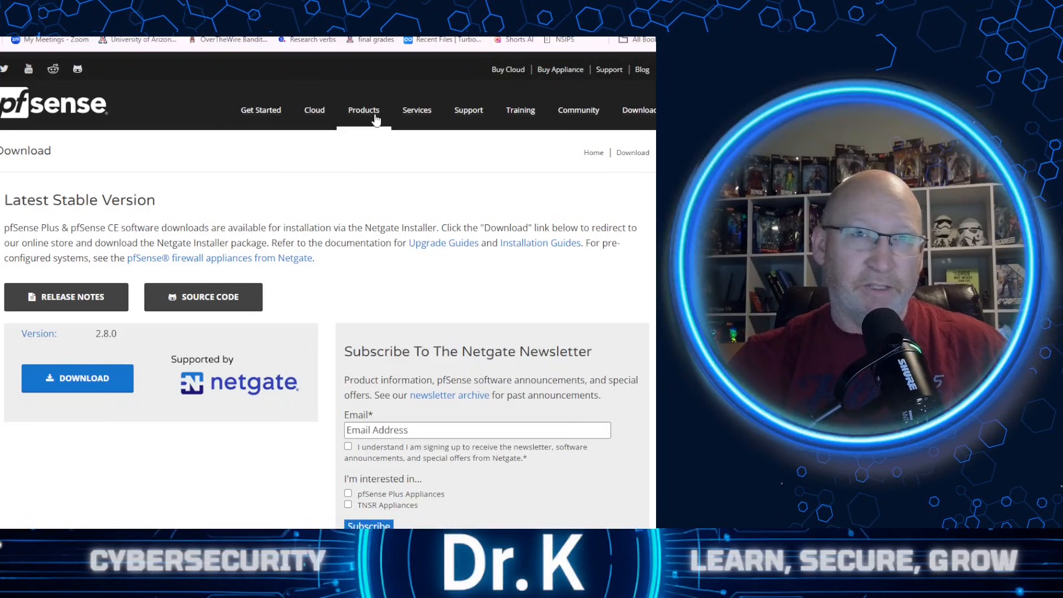
# - Add the Netgate Installer to the cart with the AMD64 ISO IPMI/Virtual Machines image and open the cart
pyautogui.click(91, 379)
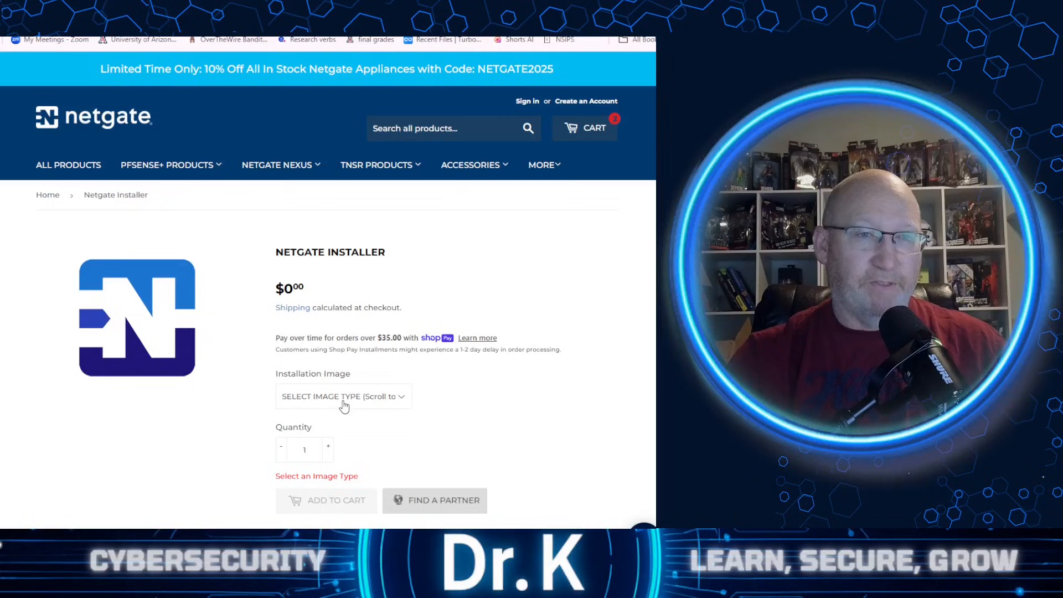
pyautogui.click(343, 397)
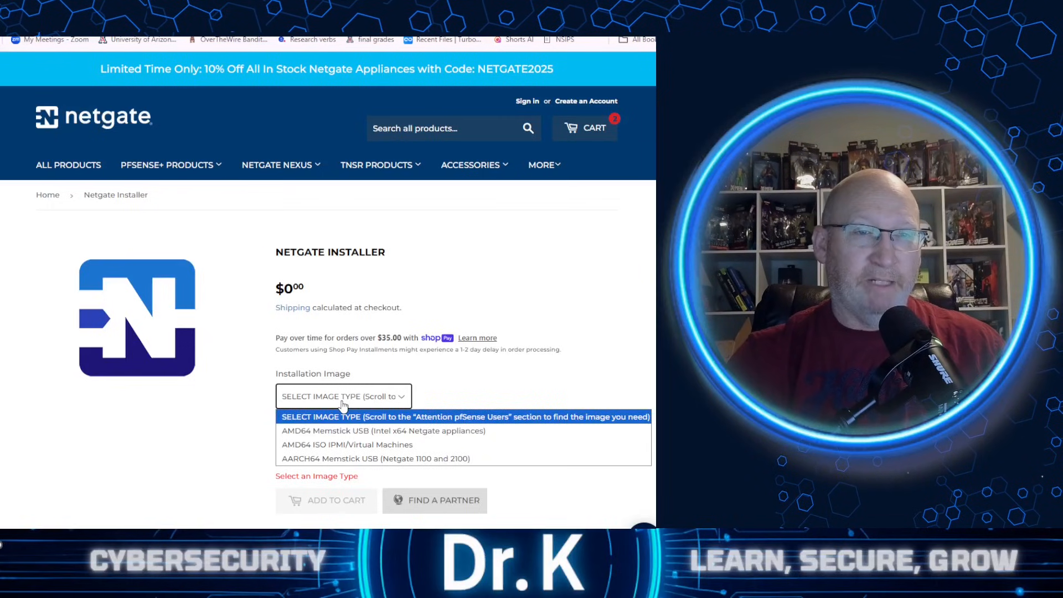
pyautogui.click(306, 444)
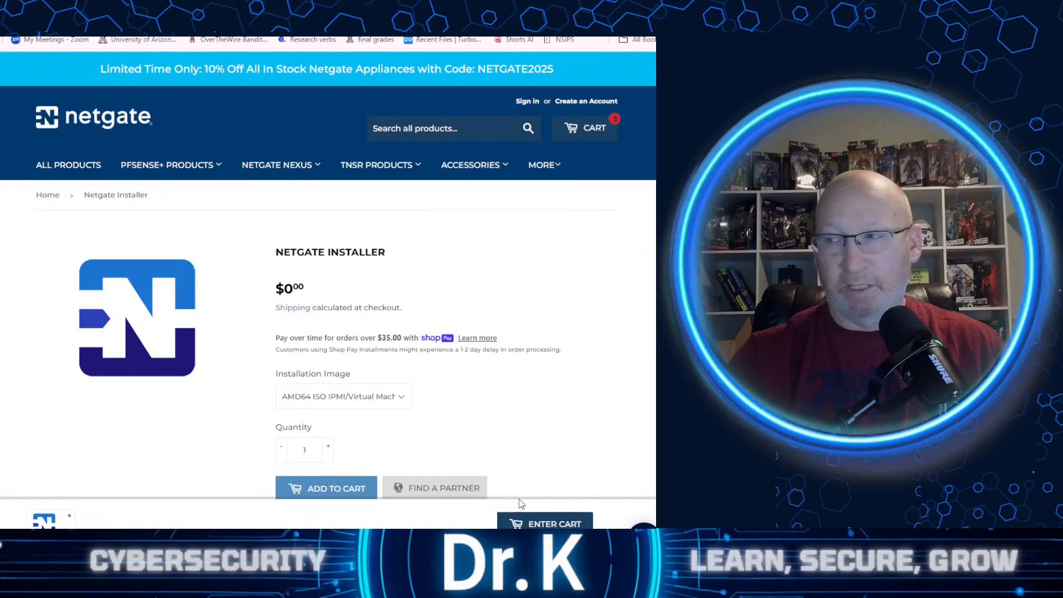
pyautogui.click(537, 524)
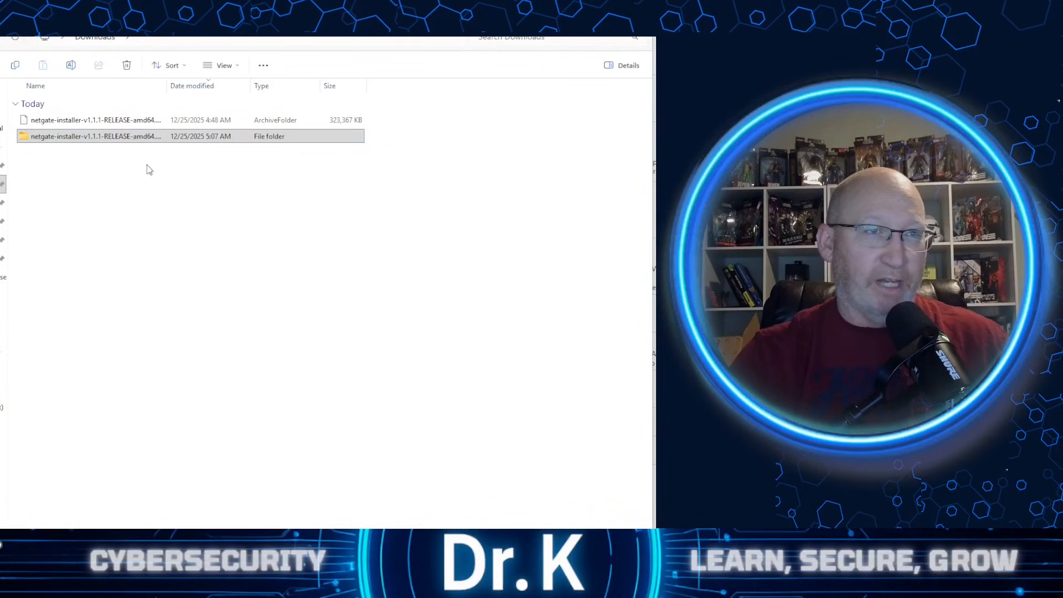
# - Delete the extracted netgate-installer-v1.1.1-RELEASE-amd64 folder from Downloads
pyautogui.click(56, 140)
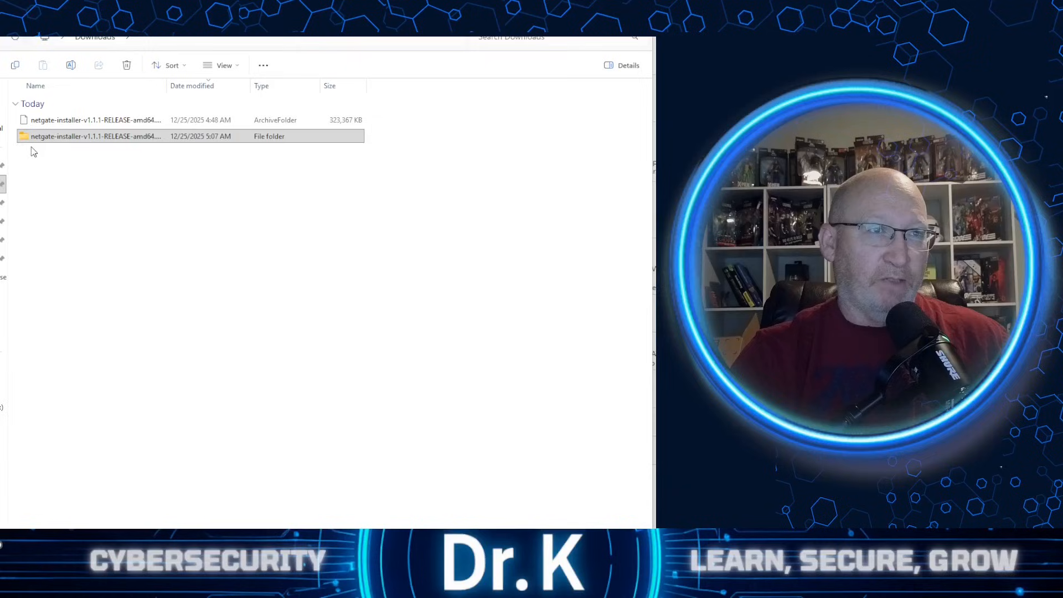
pyautogui.rightClick(138, 139)
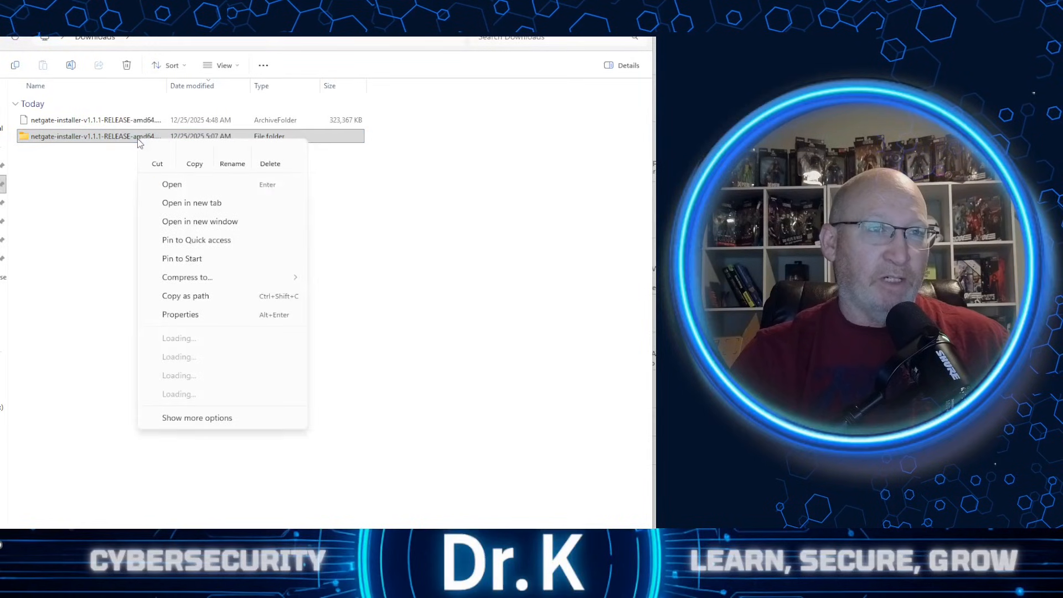
pyautogui.click(269, 157)
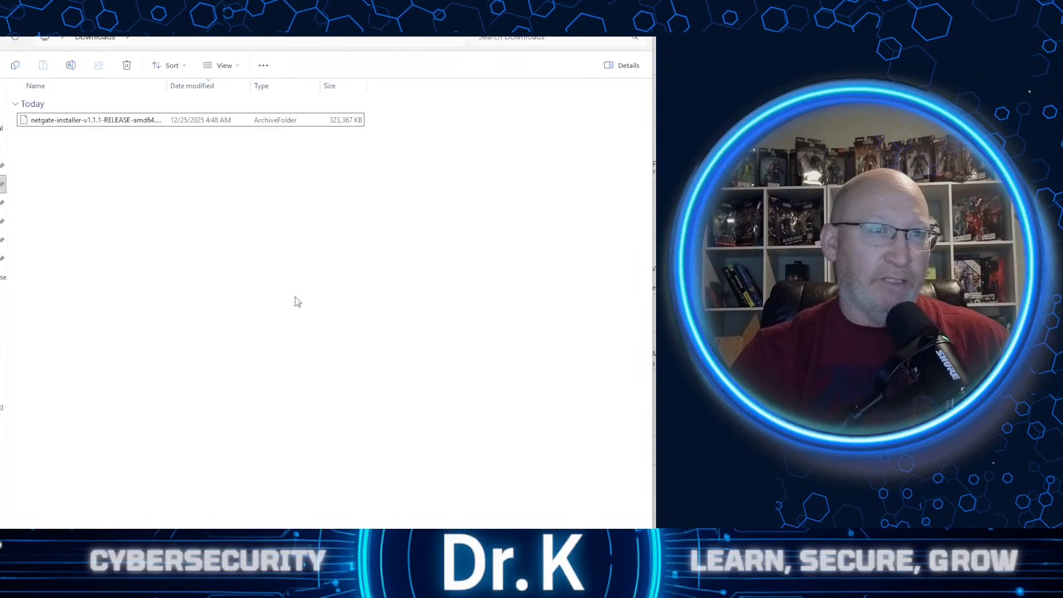
# - Extract the archive netgate-installer-v1.1.1-RELEASE-amd64.iso.gz into the current folder with Zip Unzip
pyautogui.click(89, 124)
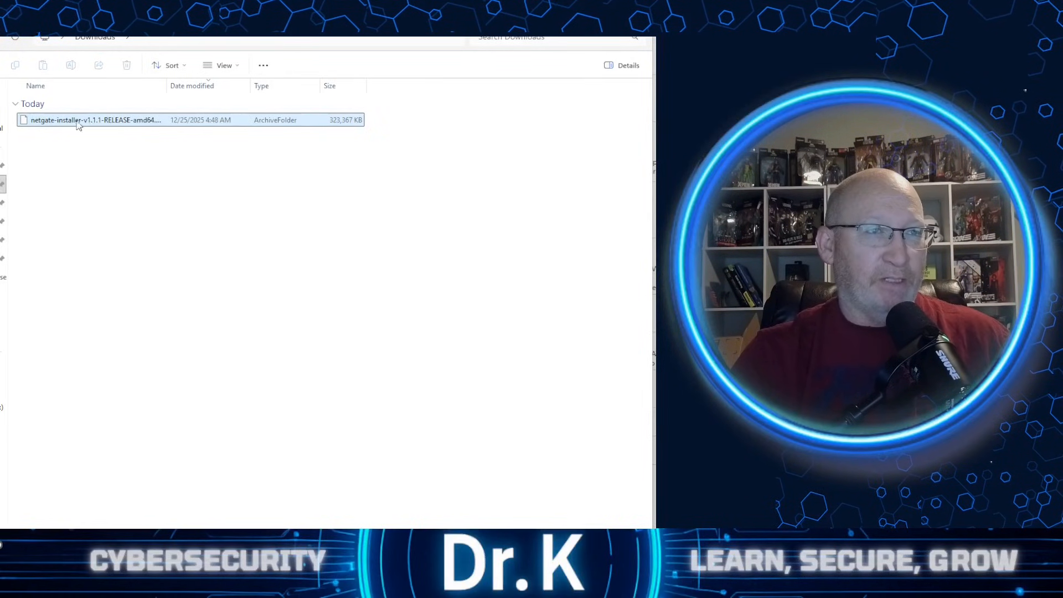
pyautogui.click(97, 123)
pyautogui.rightClick(98, 123)
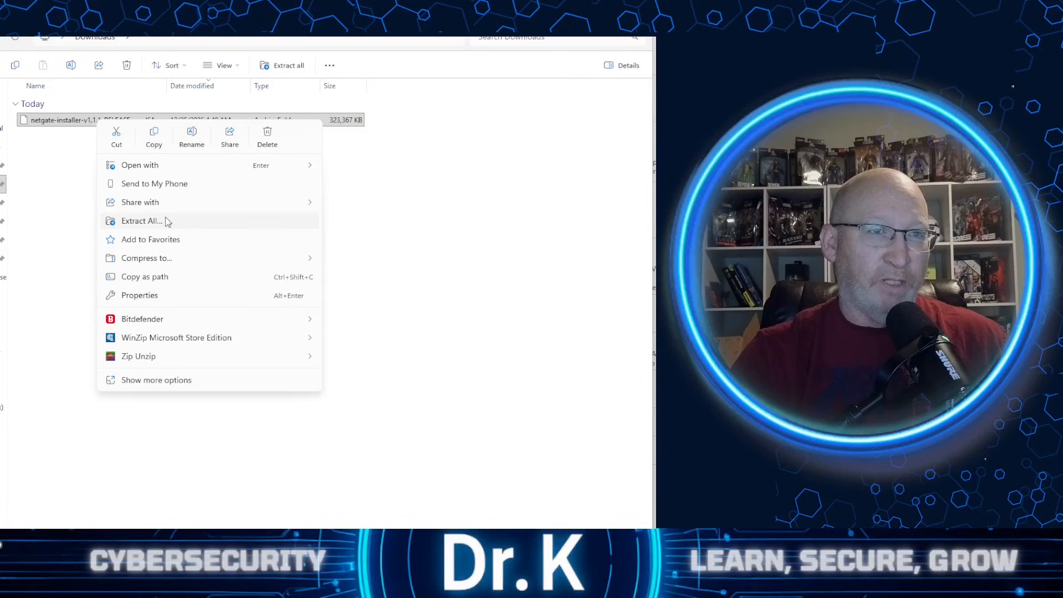
pyautogui.moveTo(120, 357)
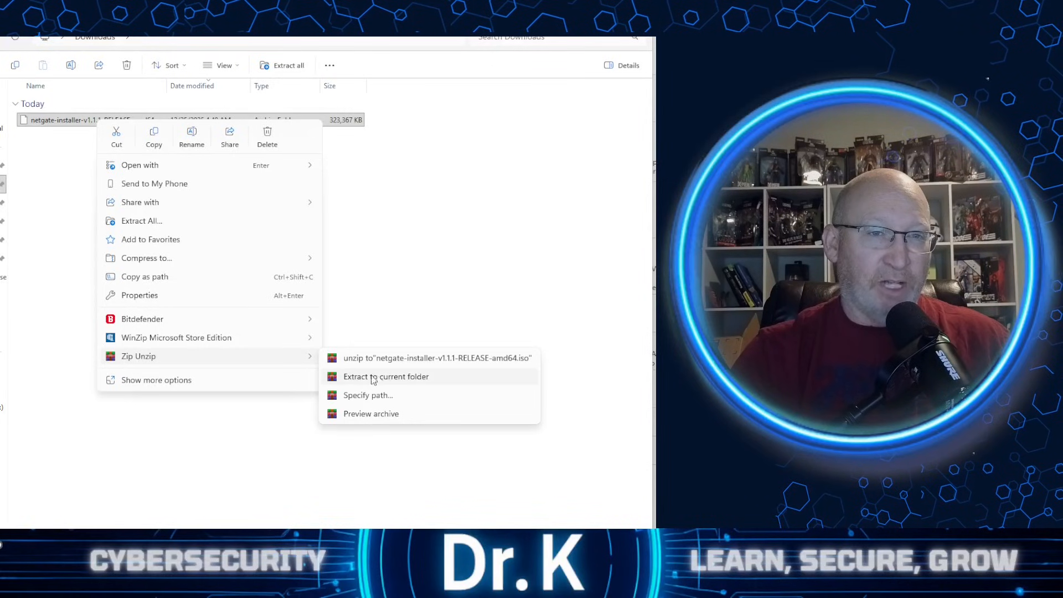
pyautogui.click(414, 377)
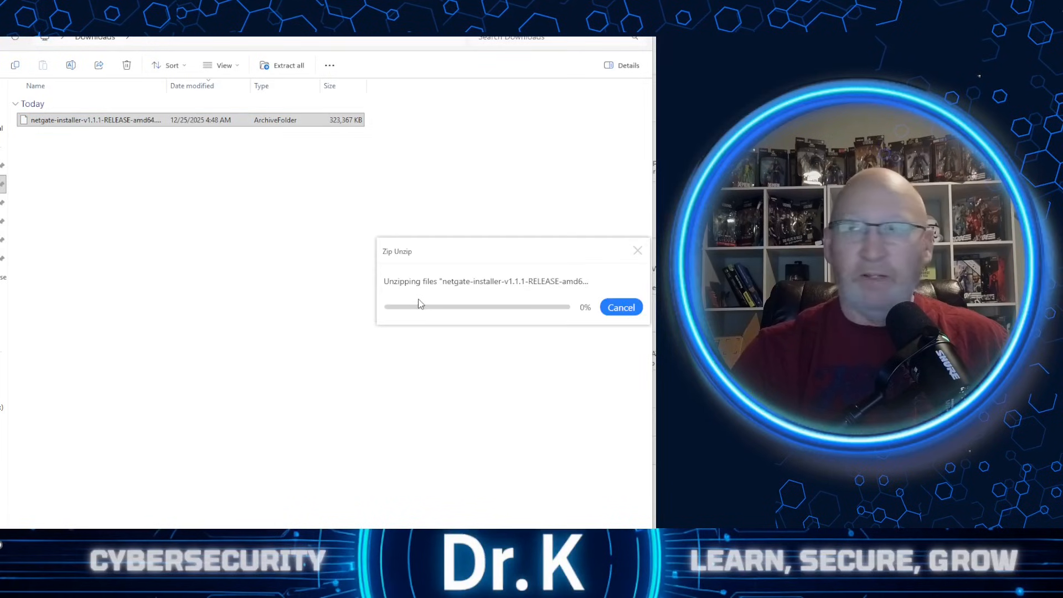
# - Rename the extracted Netgate installer ISO file as pfsense.iso
pyautogui.click(151, 159)
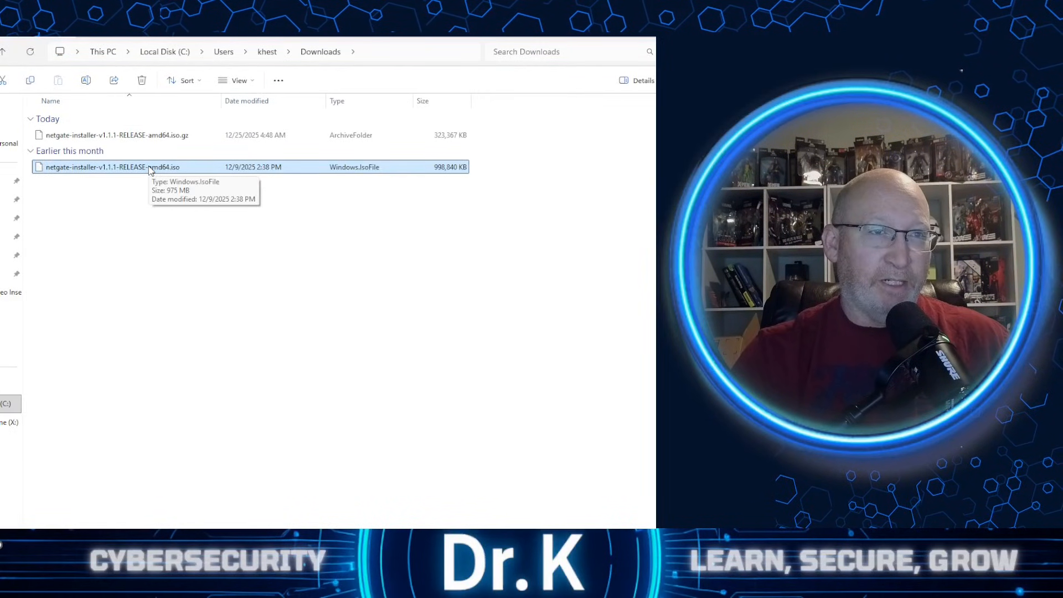
pyautogui.rightClick(149, 169)
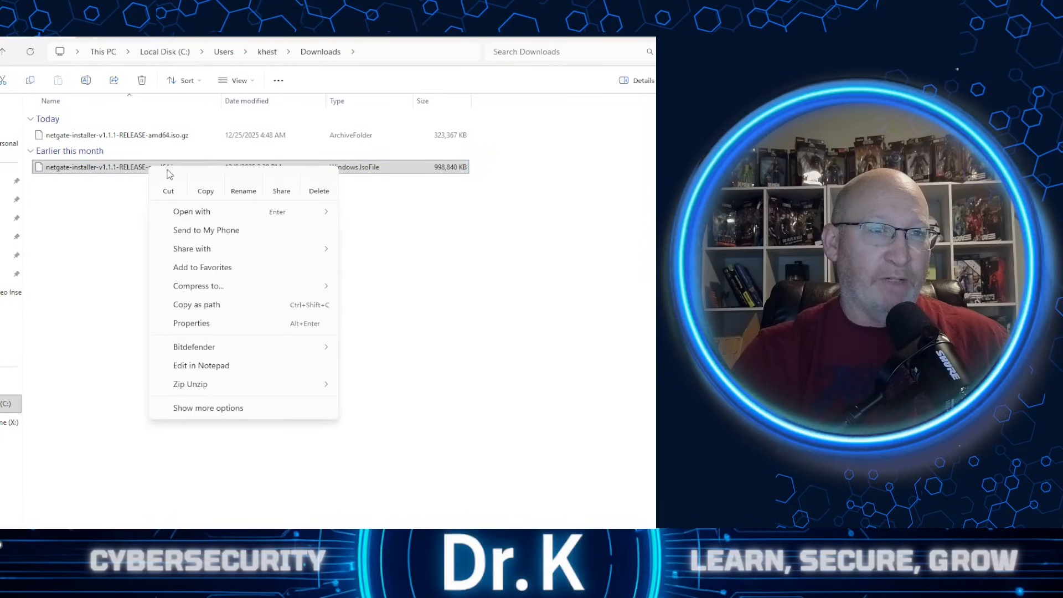
pyautogui.click(243, 183)
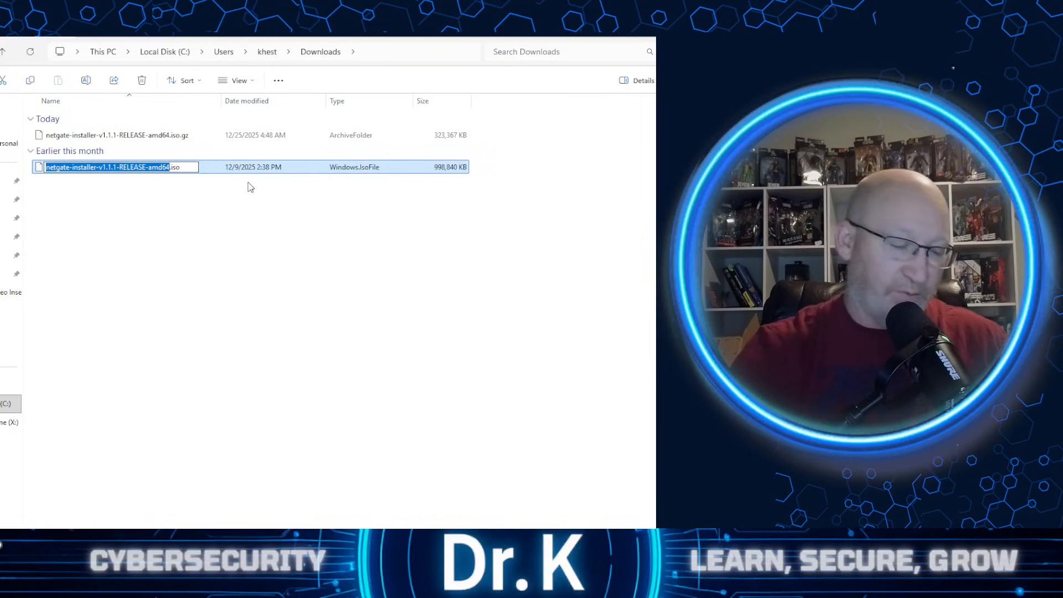
pyautogui.write('pfsense')
pyautogui.press('Return')
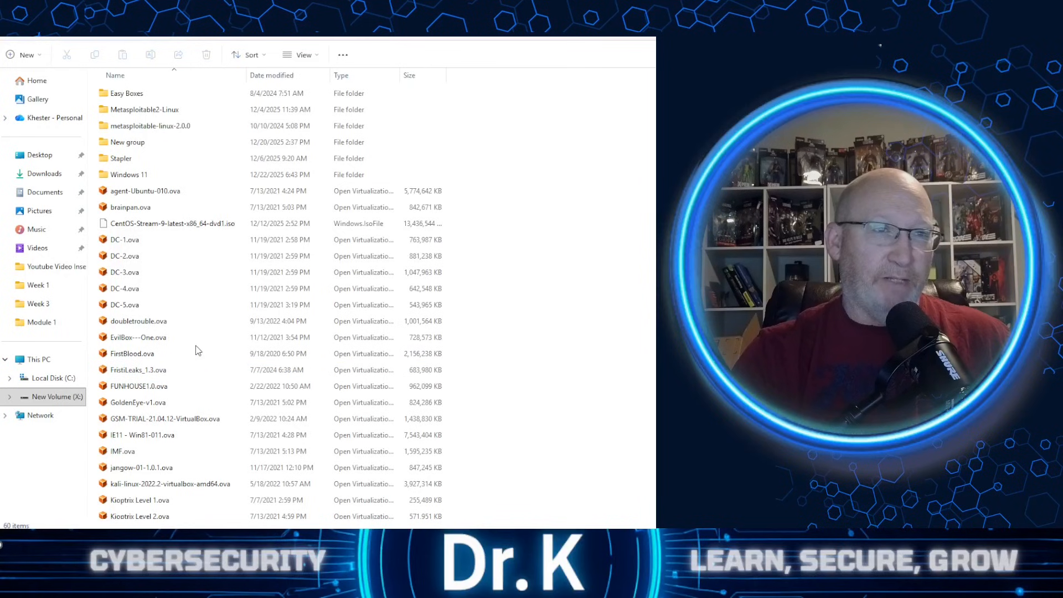
# - Switch to VirtualBox and start a new virtual machine named "pfsense v2"
pyautogui.scroll(-10, 198, 350)
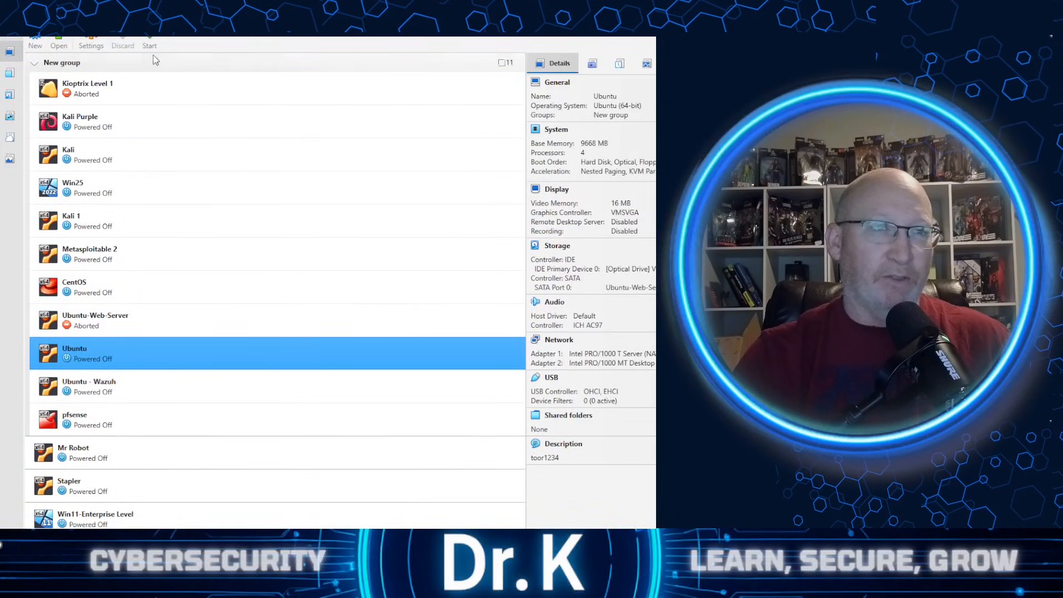
pyautogui.click(42, 41)
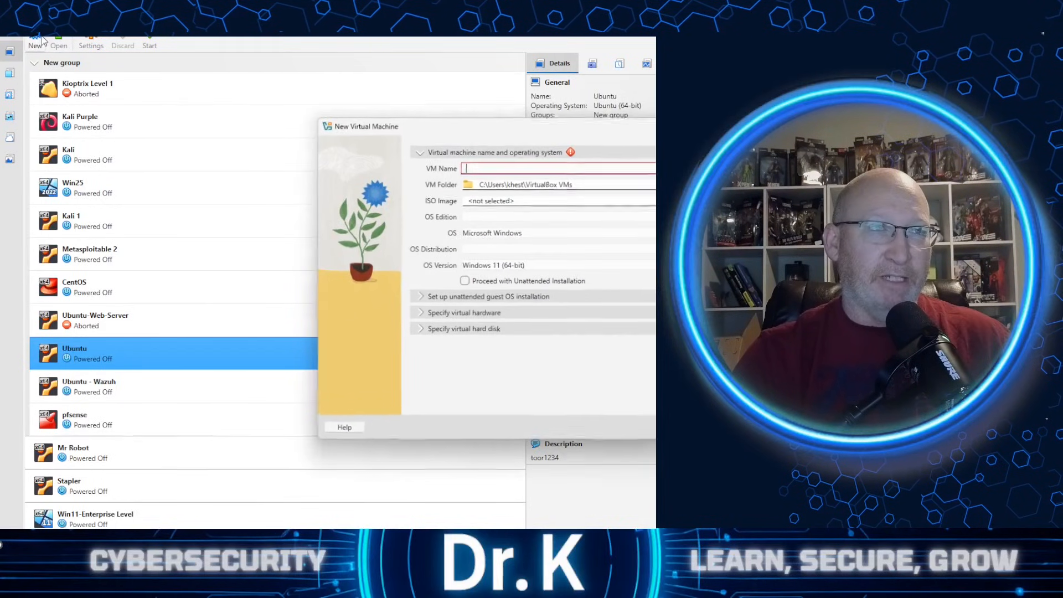
pyautogui.moveTo(541, 126); pyautogui.dragTo(256, 104)
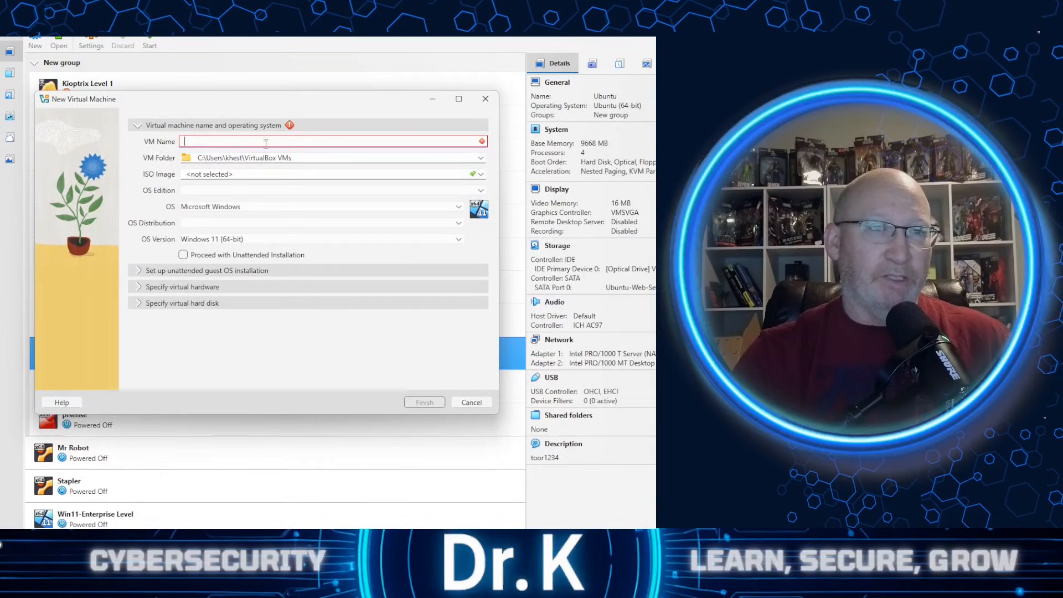
pyautogui.write('p')
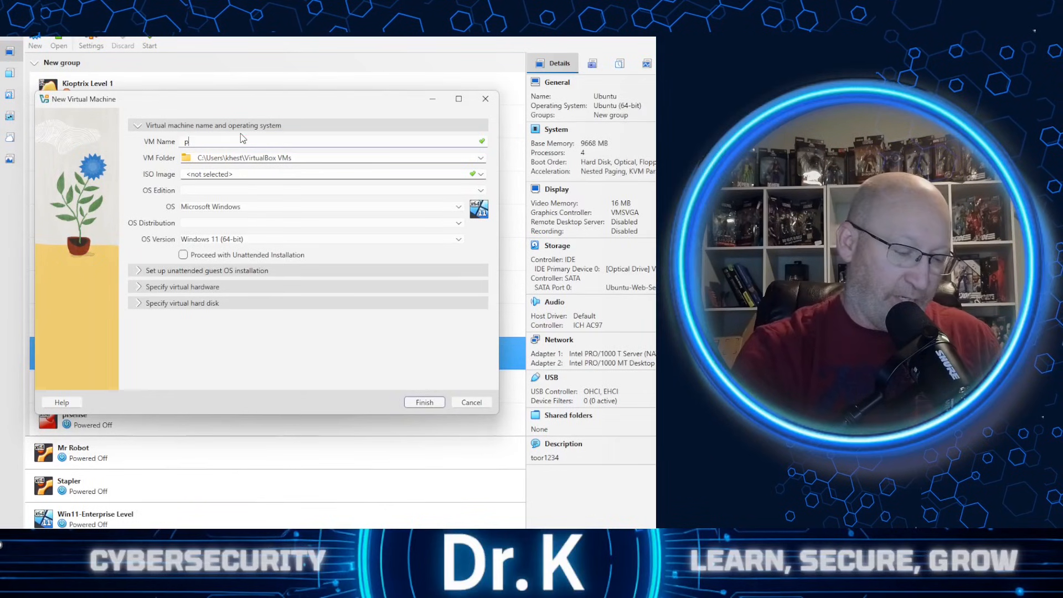
pyautogui.write('fsense v2')
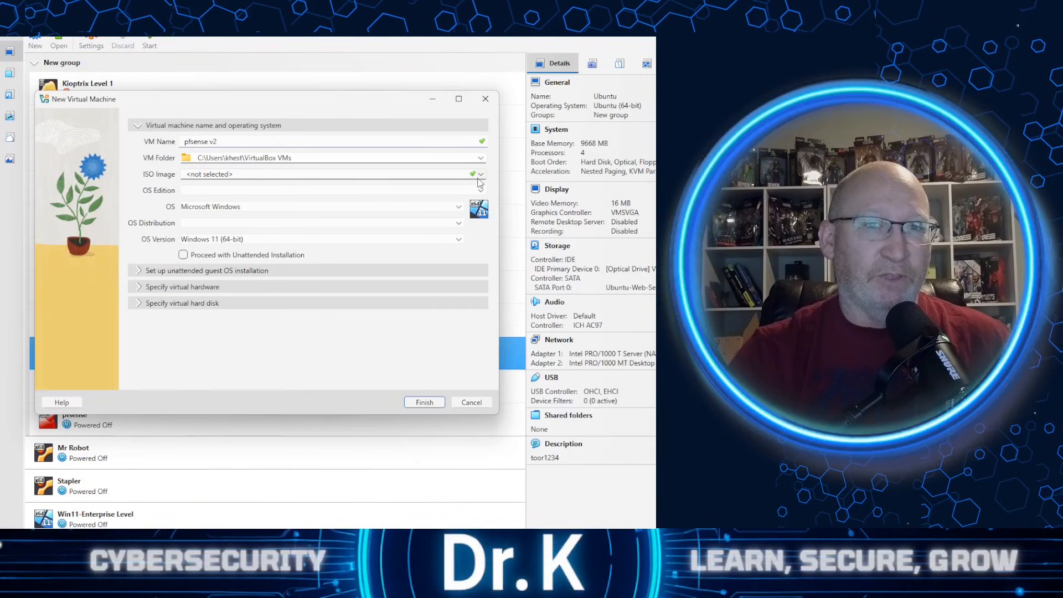
# - Set the new virtual machine's folder to VirtualMachines on the New Volume (X:) drive
pyautogui.click(480, 158)
pyautogui.click(241, 177)
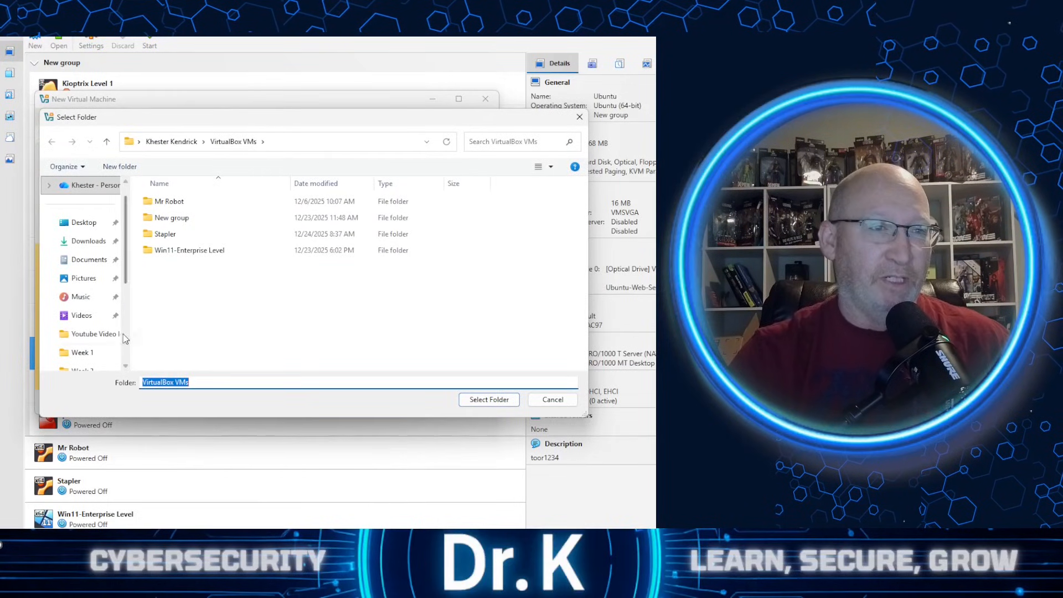
pyautogui.scroll(-3, 89, 310)
pyautogui.click(110, 317)
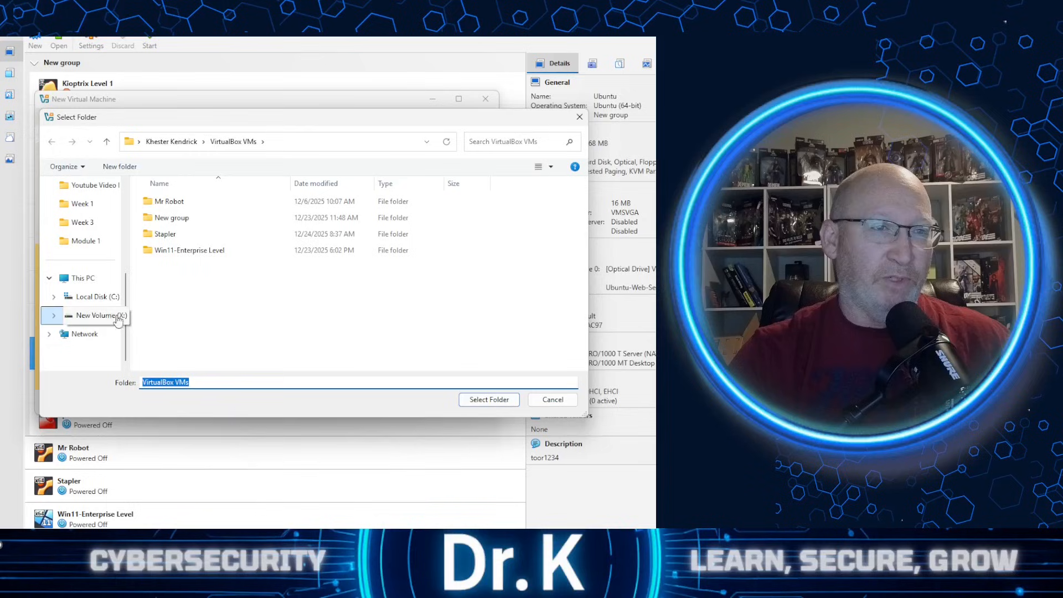
pyautogui.scroll(-5, 233, 275)
pyautogui.scroll(-5, 227, 280)
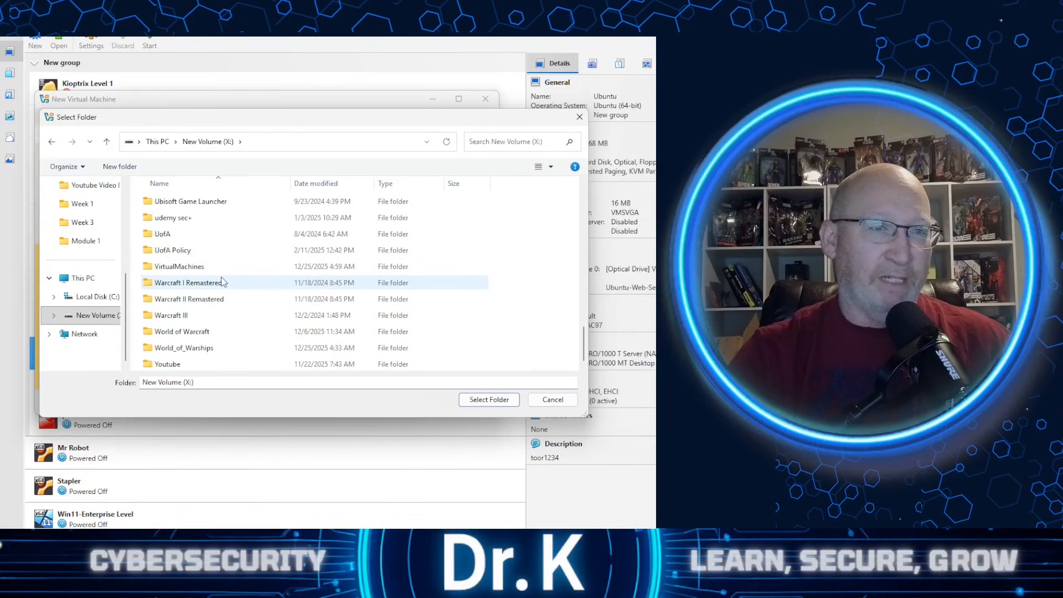
pyautogui.doubleClick(186, 268)
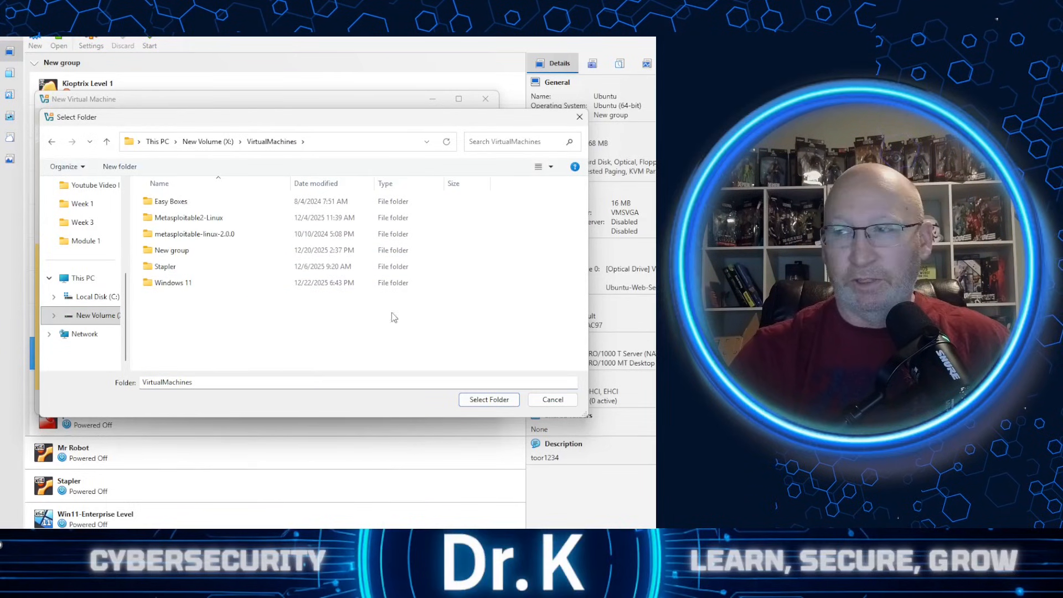
pyautogui.click(489, 399)
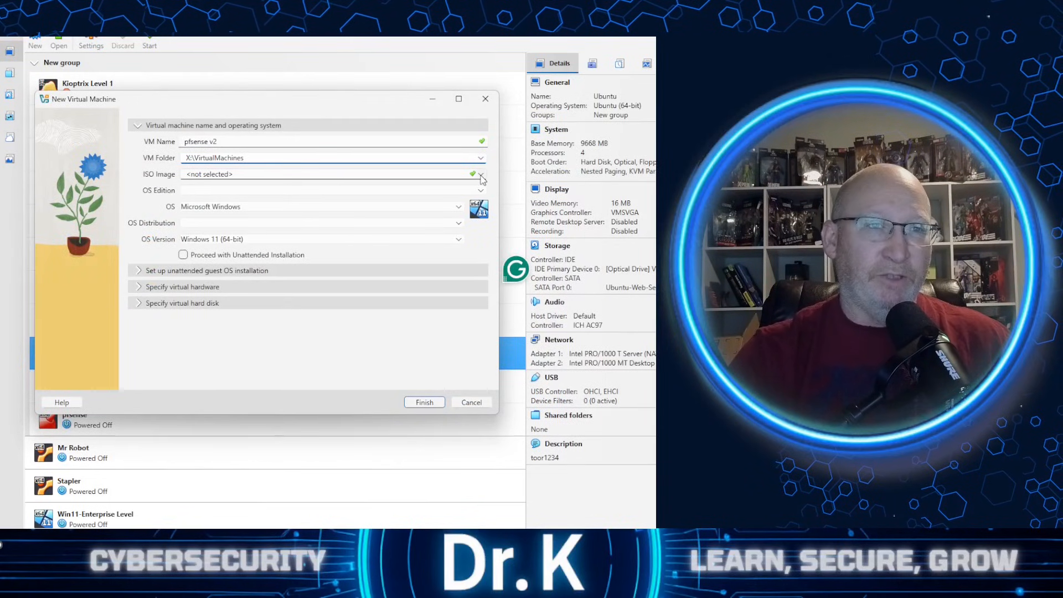
# - Choose pfsense.iso from the VirtualMachines folder as the virtual machine's ISO image
pyautogui.click(481, 175)
pyautogui.click(221, 198)
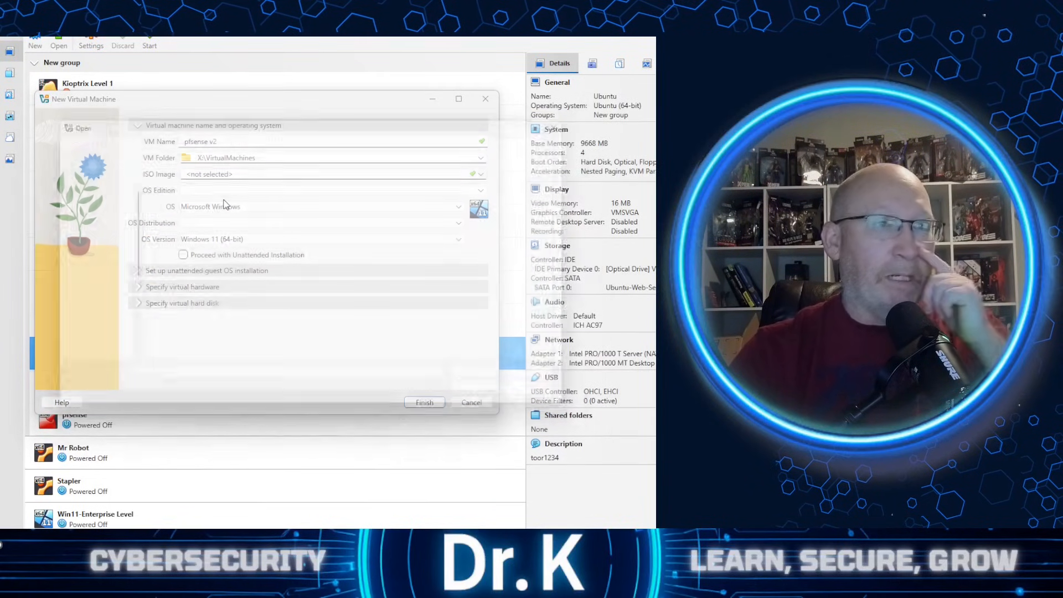
pyautogui.click(209, 319)
pyautogui.click(225, 334)
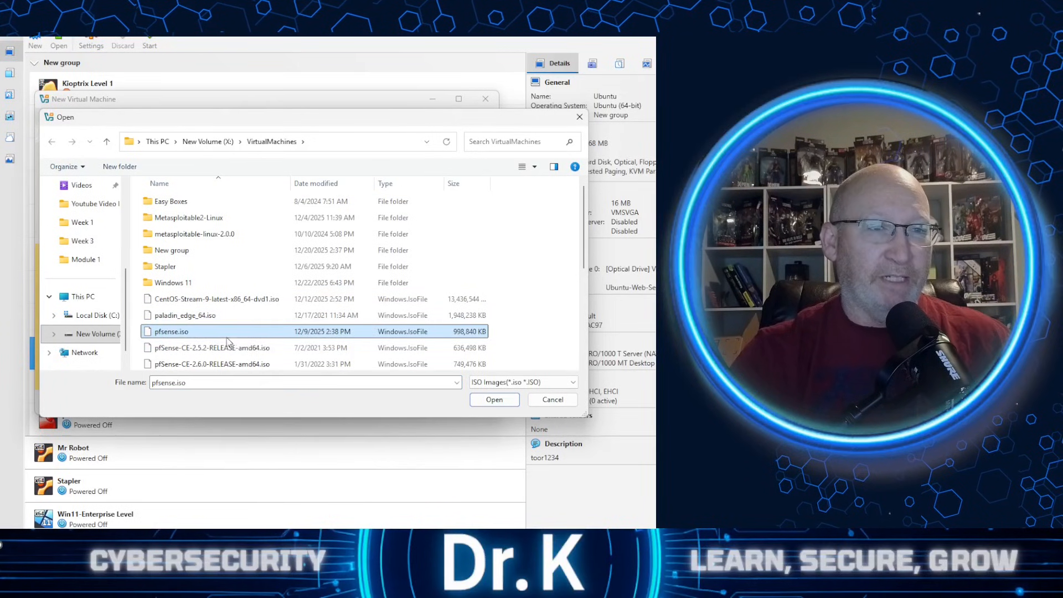
pyautogui.click(494, 399)
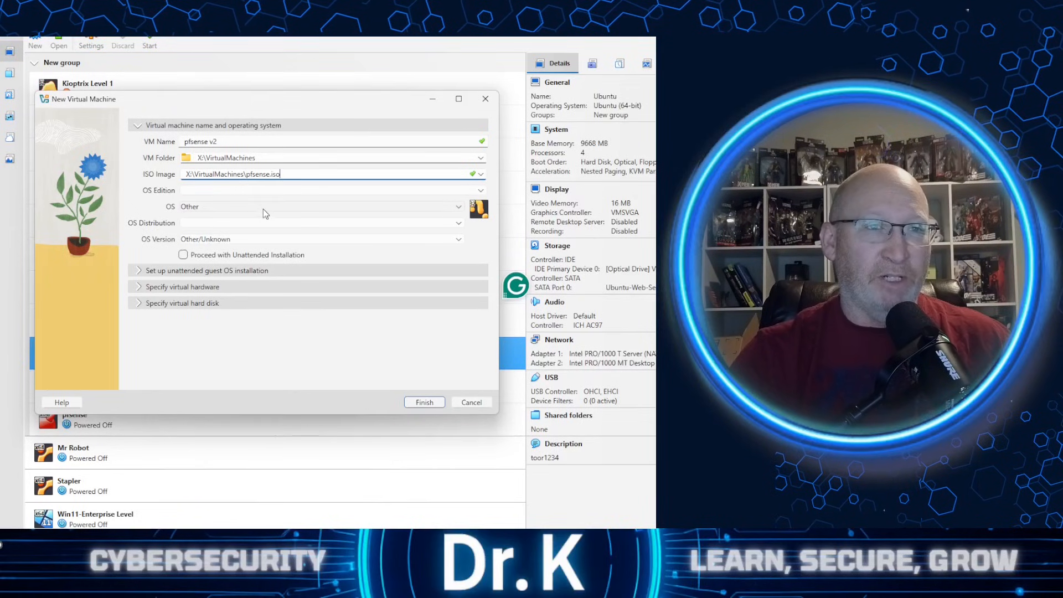
# - Set the virtual machine's operating system to BSD and finish creating it
pyautogui.click(214, 207)
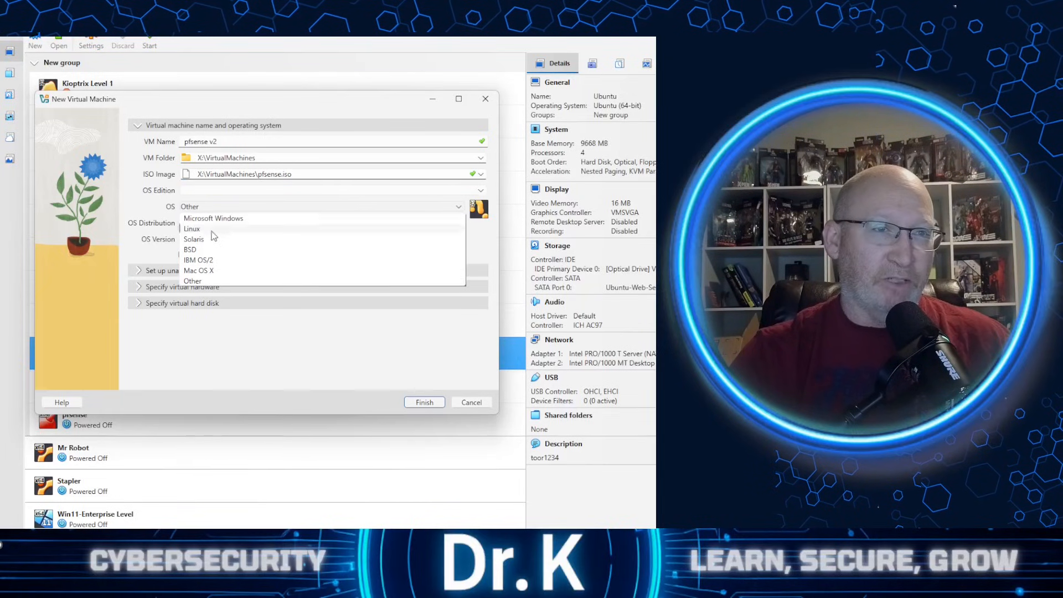
pyautogui.click(210, 250)
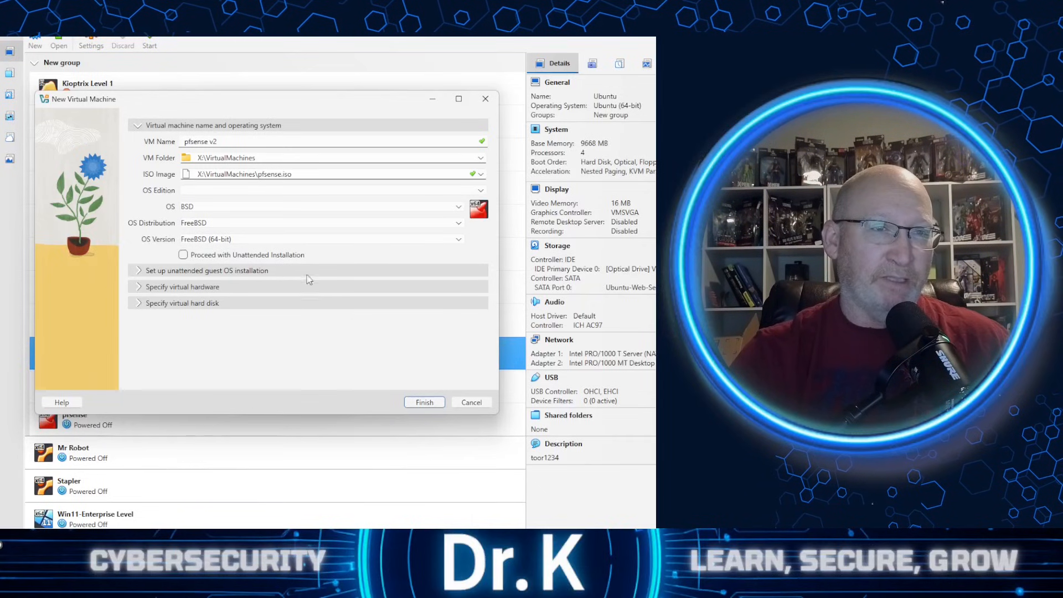
pyautogui.click(431, 406)
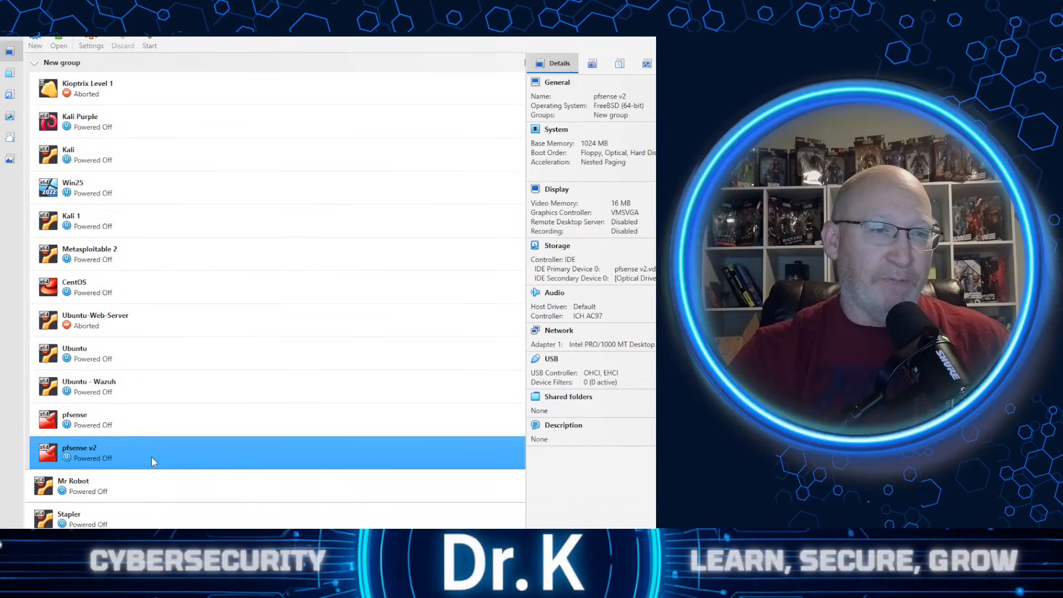
# - Open the settings of the pfsense v2 virtual machine and set its base memory to 2048 MB
pyautogui.rightClick(155, 445)
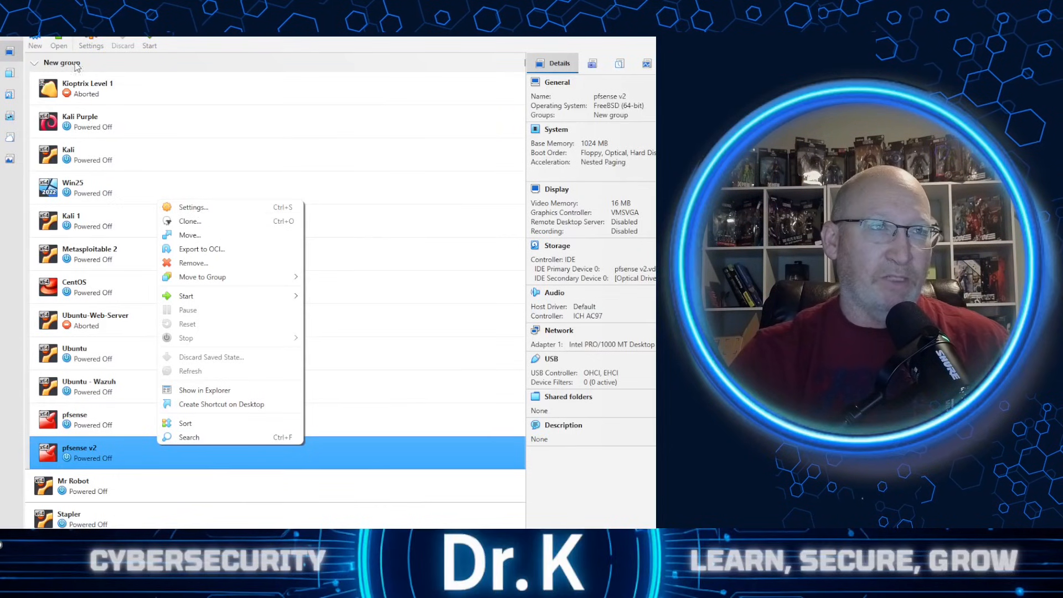
pyautogui.click(204, 210)
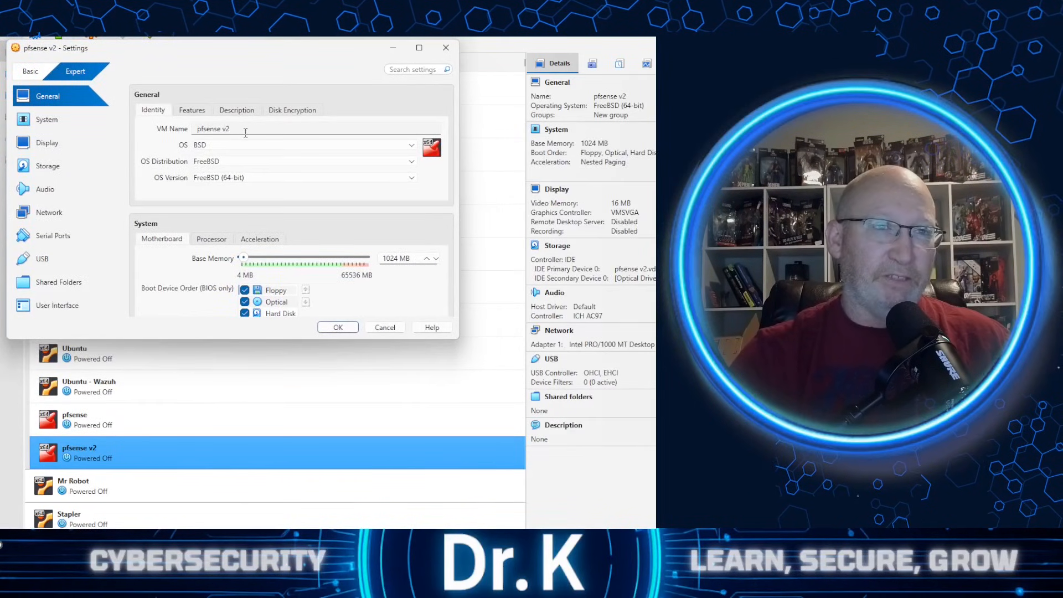
pyautogui.click(198, 111)
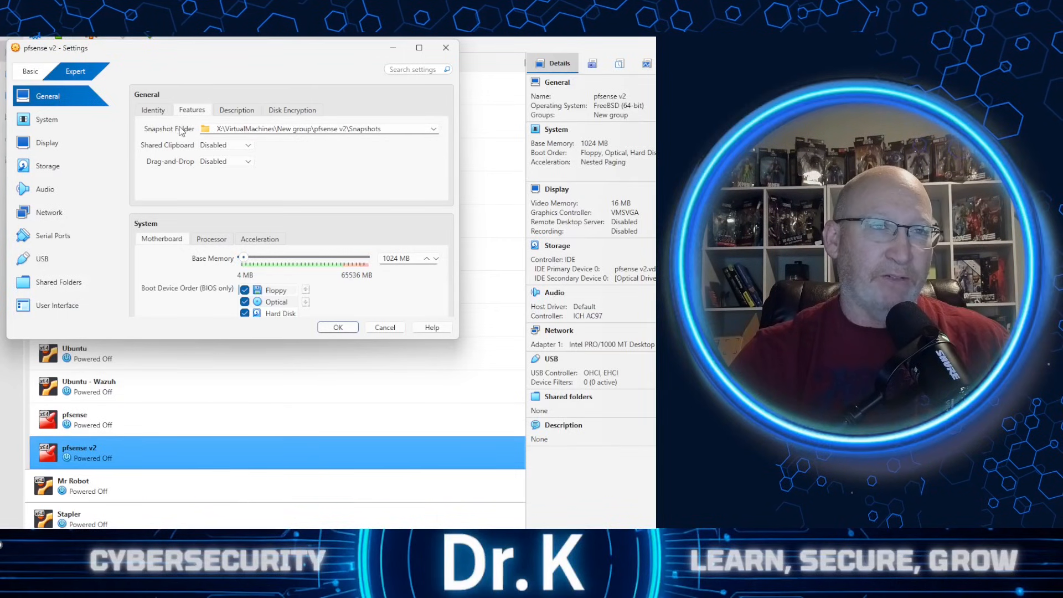
pyautogui.click(247, 110)
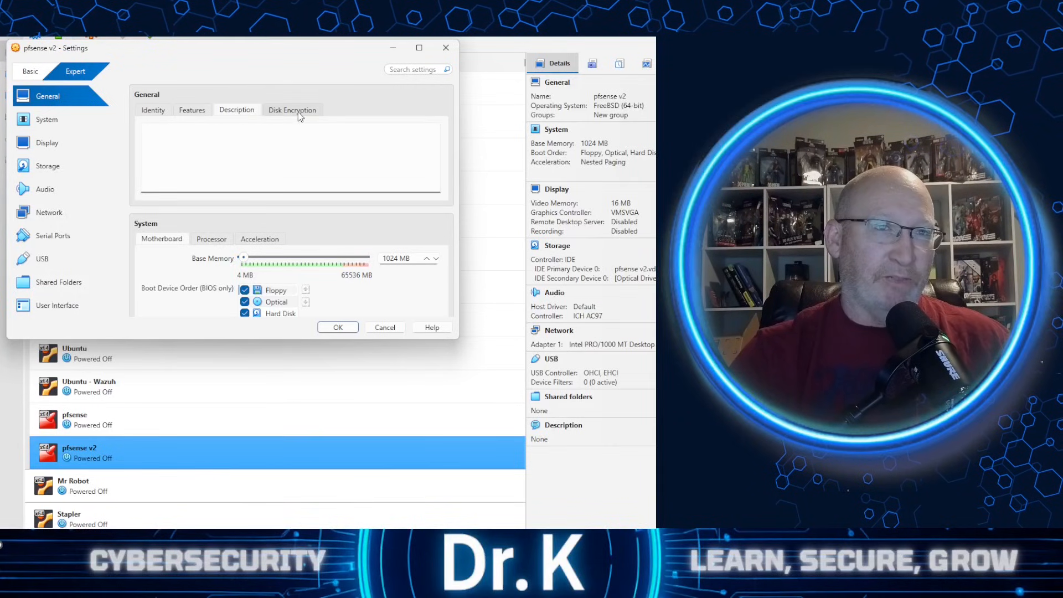
pyautogui.click(212, 142)
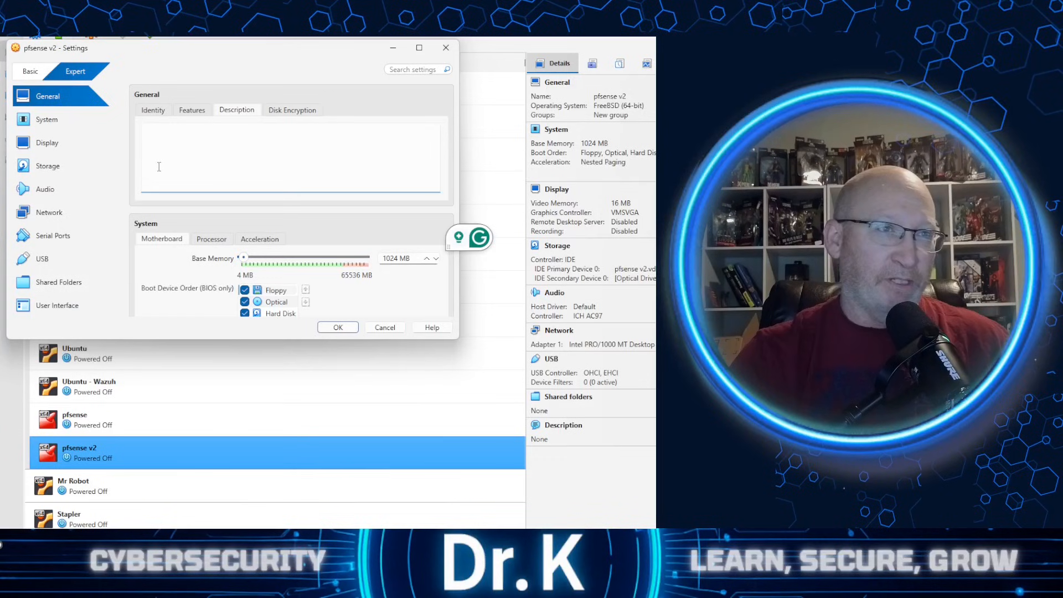
pyautogui.click(77, 128)
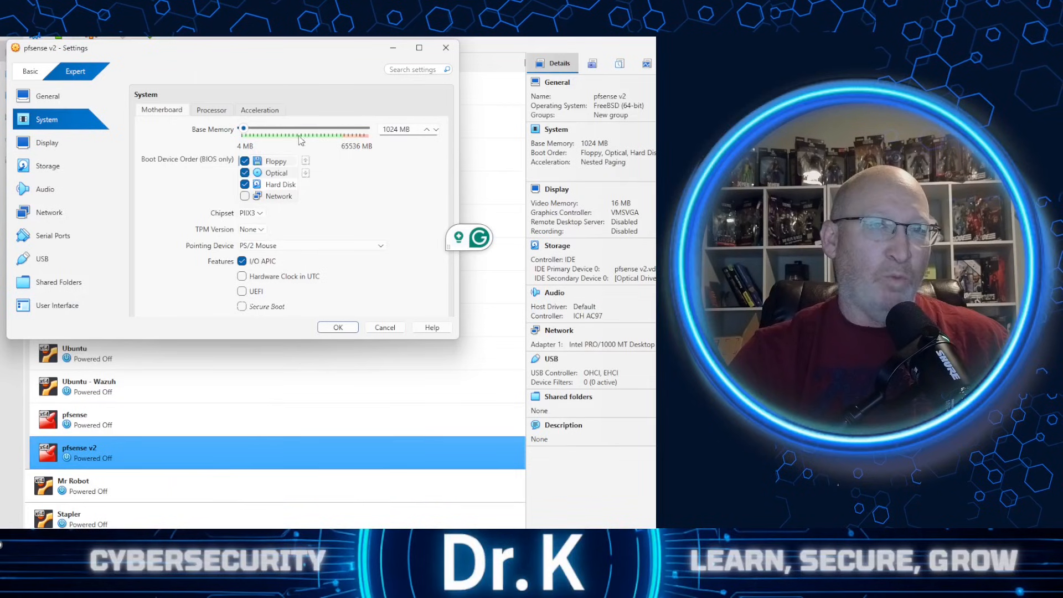
pyautogui.moveTo(243, 128)
pyautogui.mouseDown()
pyautogui.moveTo(292, 133)
pyautogui.moveTo(247, 131)
pyautogui.mouseUp()
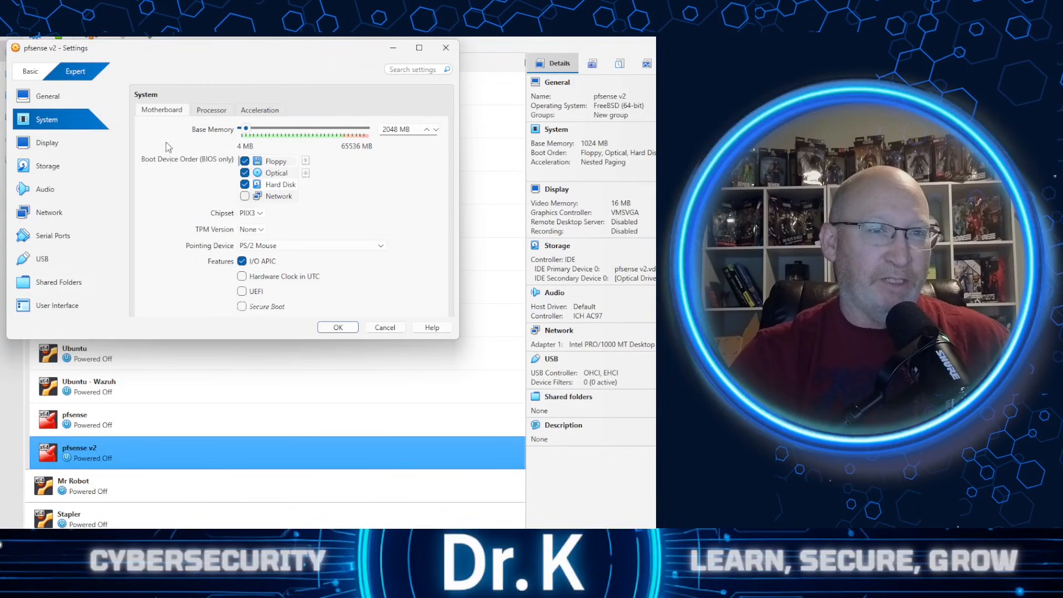
# - Set the virtual machine's number of CPUs to 2
pyautogui.click(212, 111)
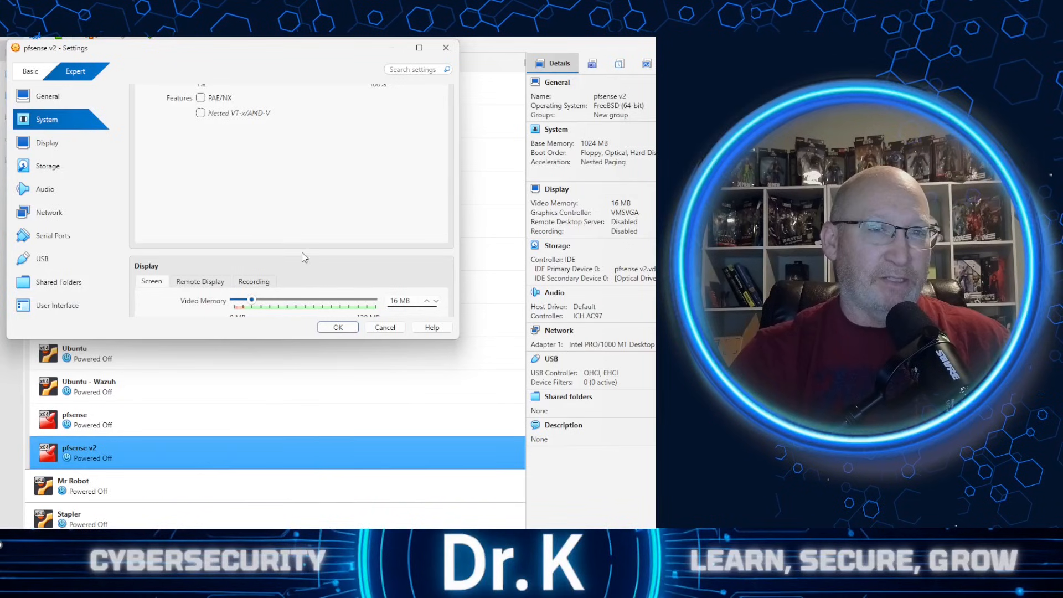
pyautogui.scroll(-3, 302, 255)
pyautogui.scroll(5, 239, 147)
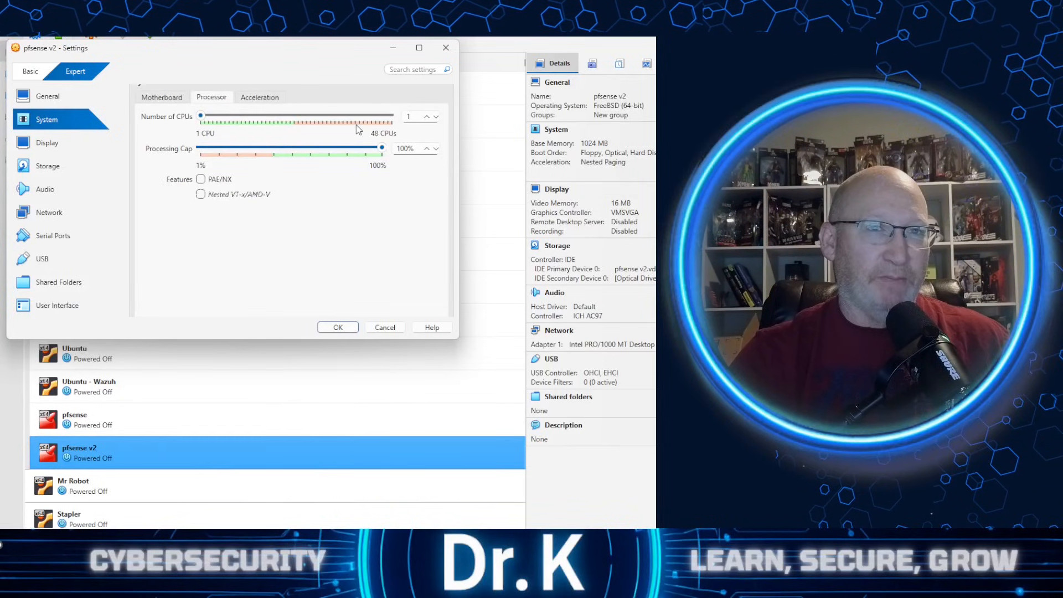
pyautogui.click(426, 117)
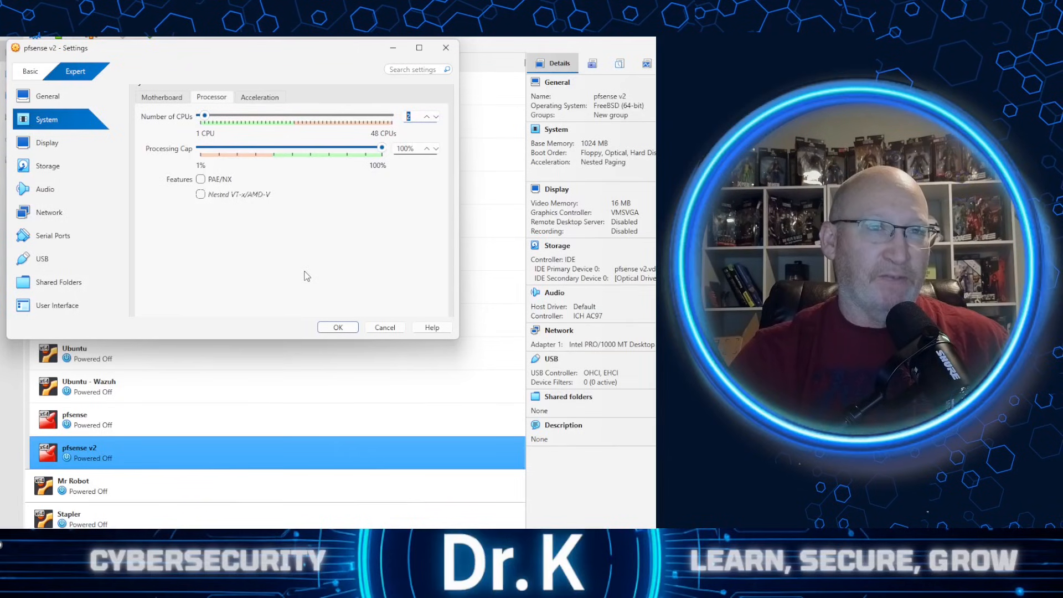
# - Enable network Adapter 2 and attach it to the Host-only Adapter, using VirtualBox Host-Only Ethernet Adapter
pyautogui.click(60, 219)
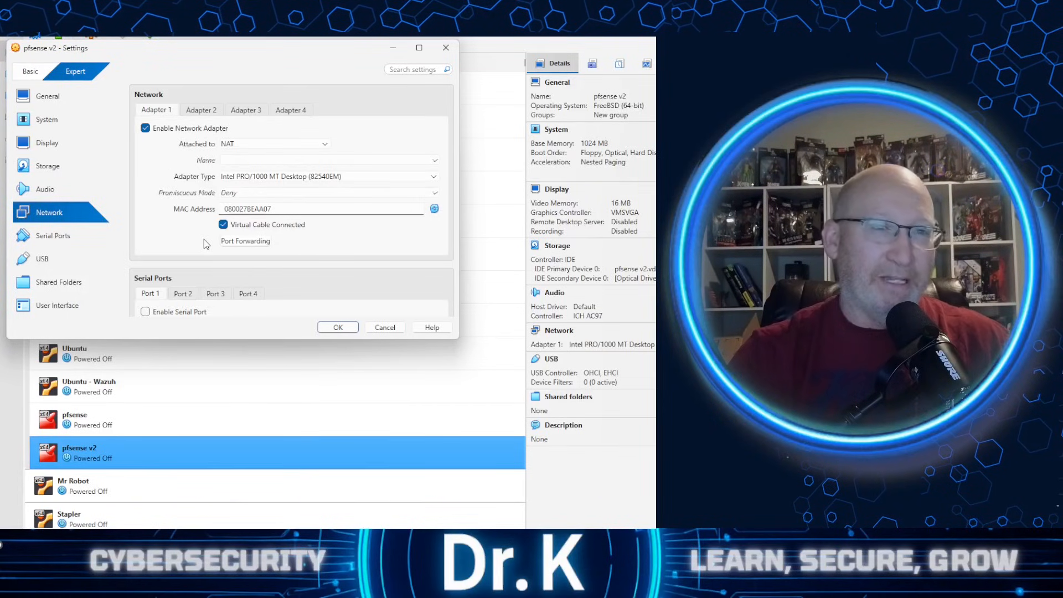
pyautogui.click(202, 111)
pyautogui.click(166, 129)
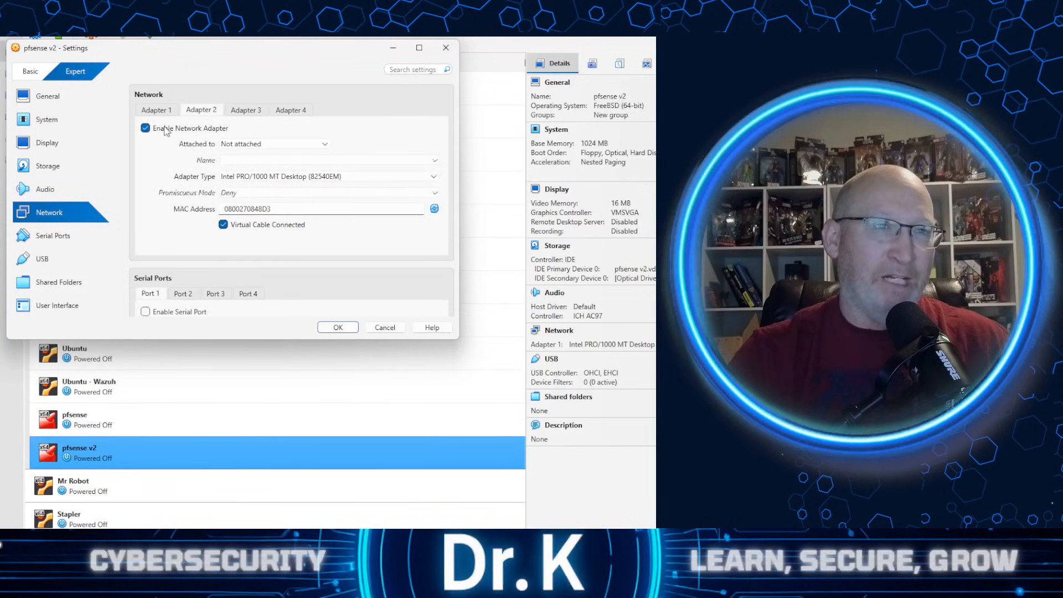
pyautogui.click(326, 146)
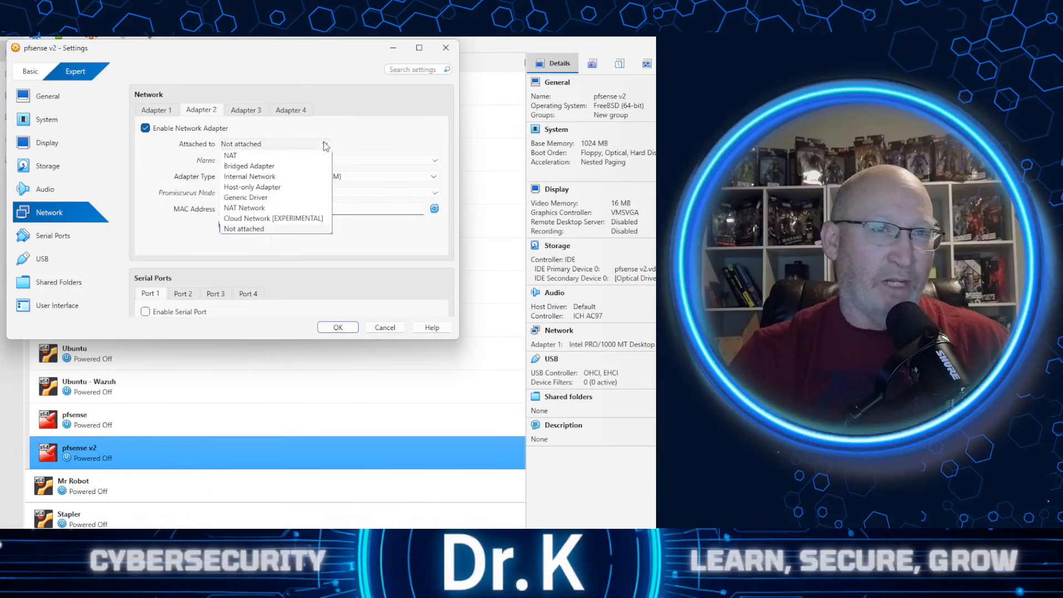
pyautogui.click(277, 177)
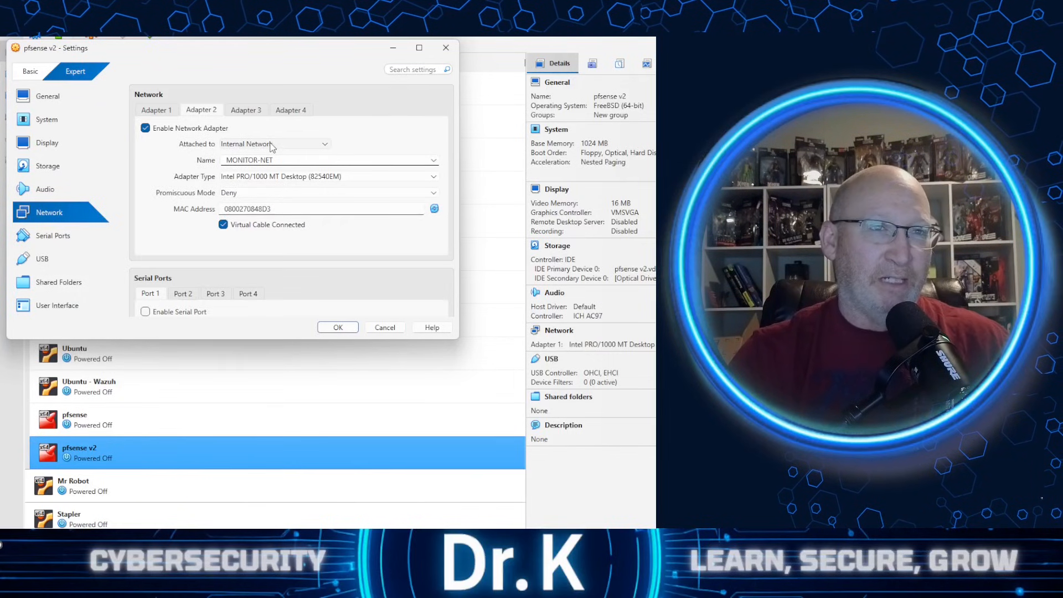
pyautogui.click(271, 145)
pyautogui.click(266, 188)
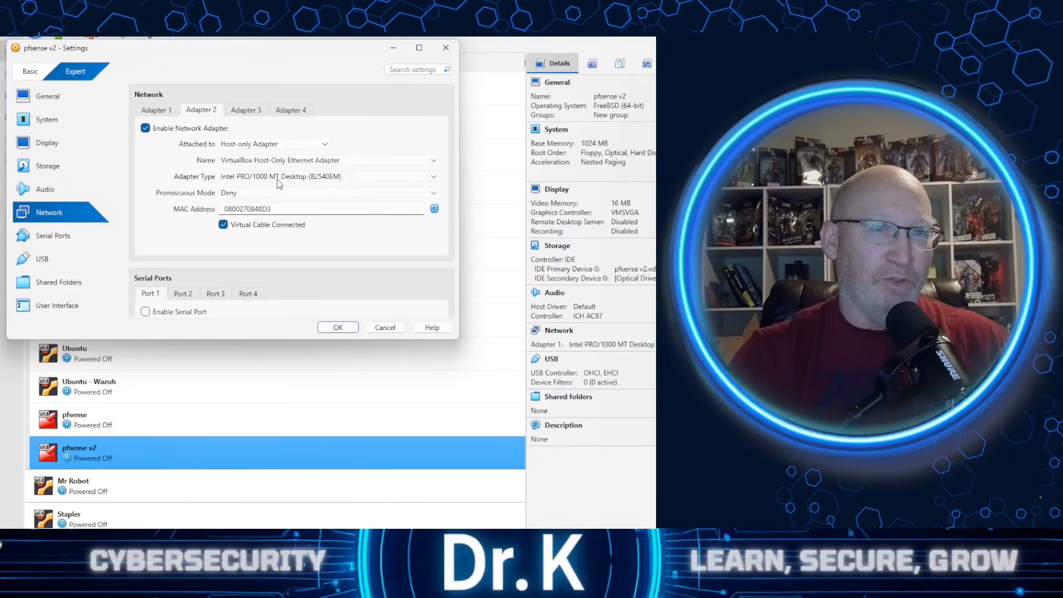
# - Enable network Adapter 3 as a Host-only Adapter, using VirtualBox Host-Only Ethernet Adapter #2
pyautogui.click(253, 114)
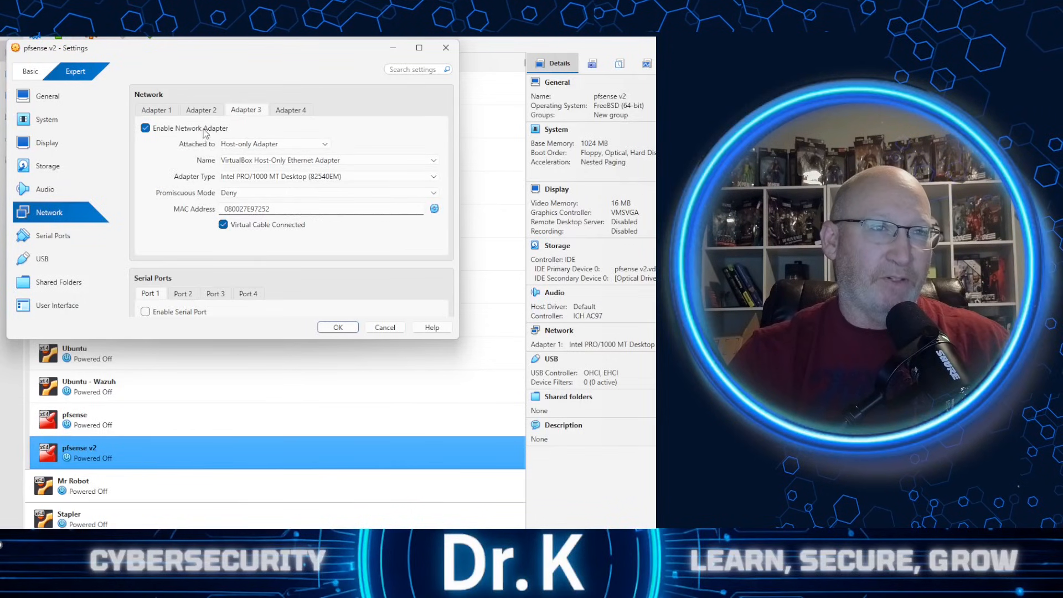
pyautogui.click(295, 145)
pyautogui.click(272, 145)
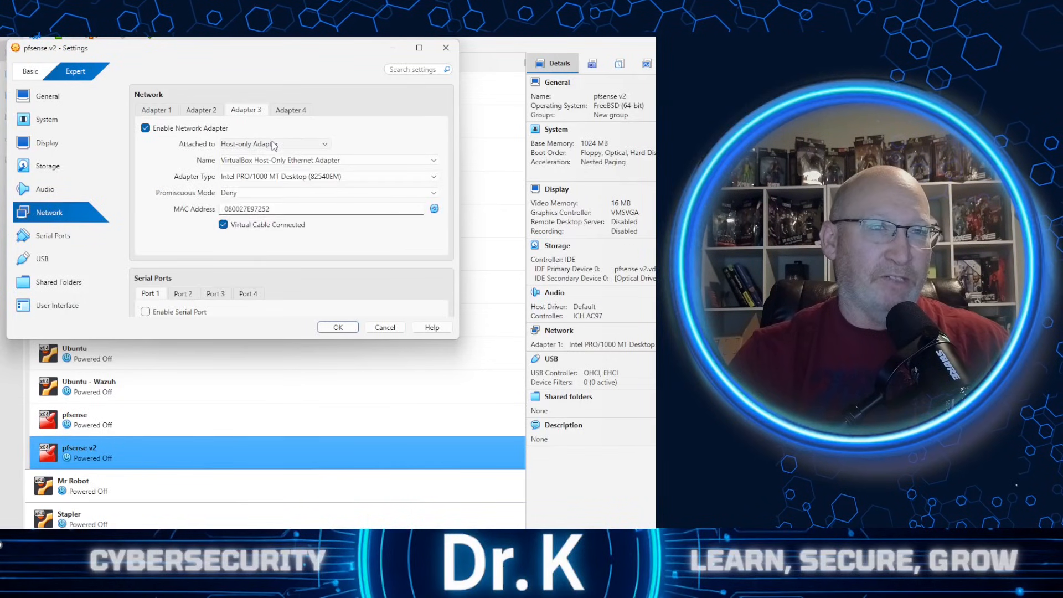
pyautogui.click(271, 162)
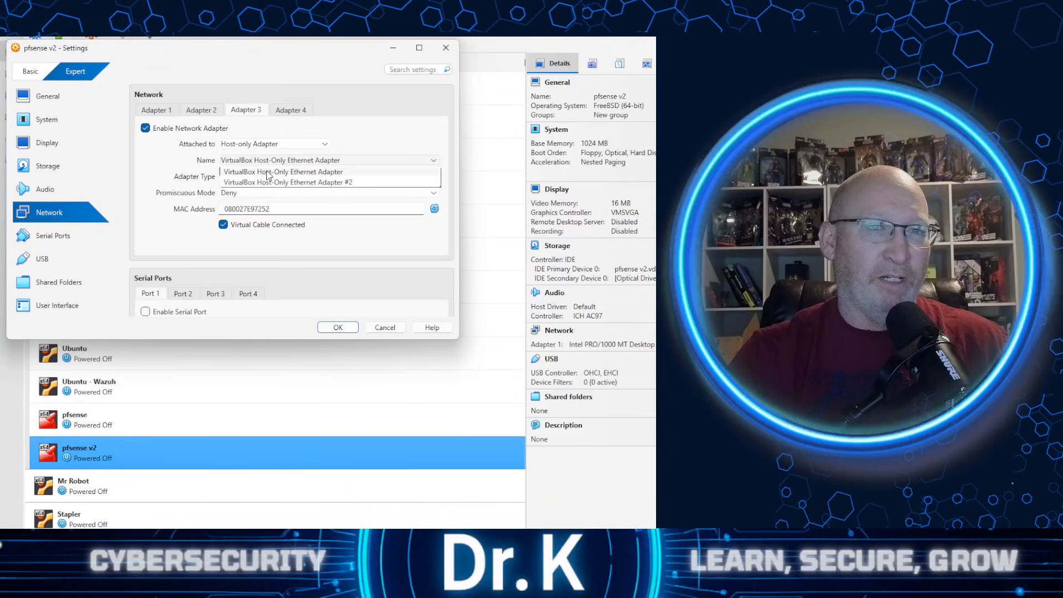
pyautogui.click(271, 182)
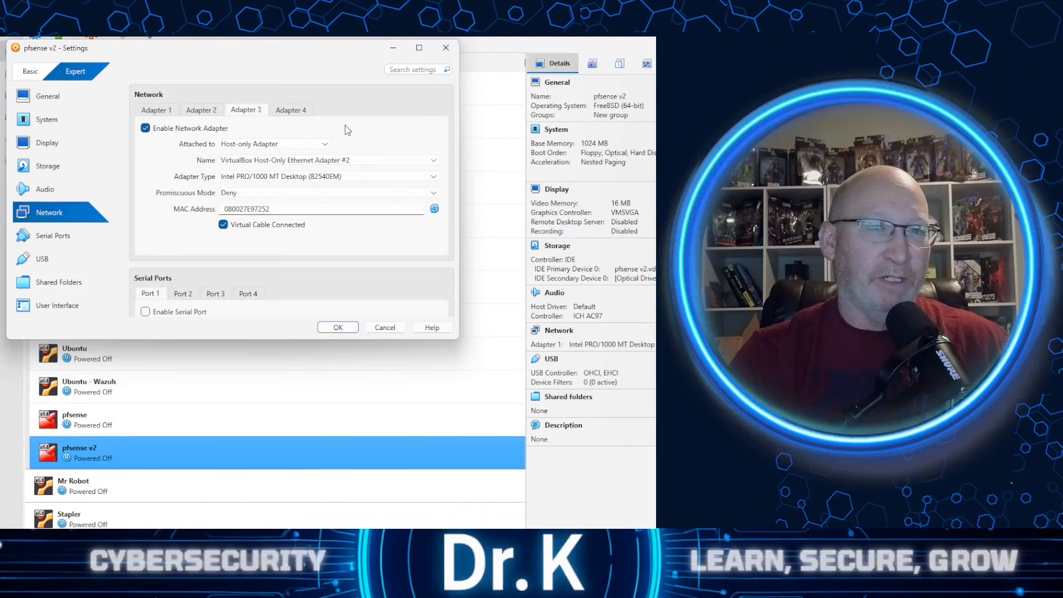
# - Enable network Adapter 4, attach it to the Internal Network MONITOR-NET, and save the virtual machine's settings
pyautogui.click(294, 111)
pyautogui.click(206, 129)
pyautogui.click(310, 144)
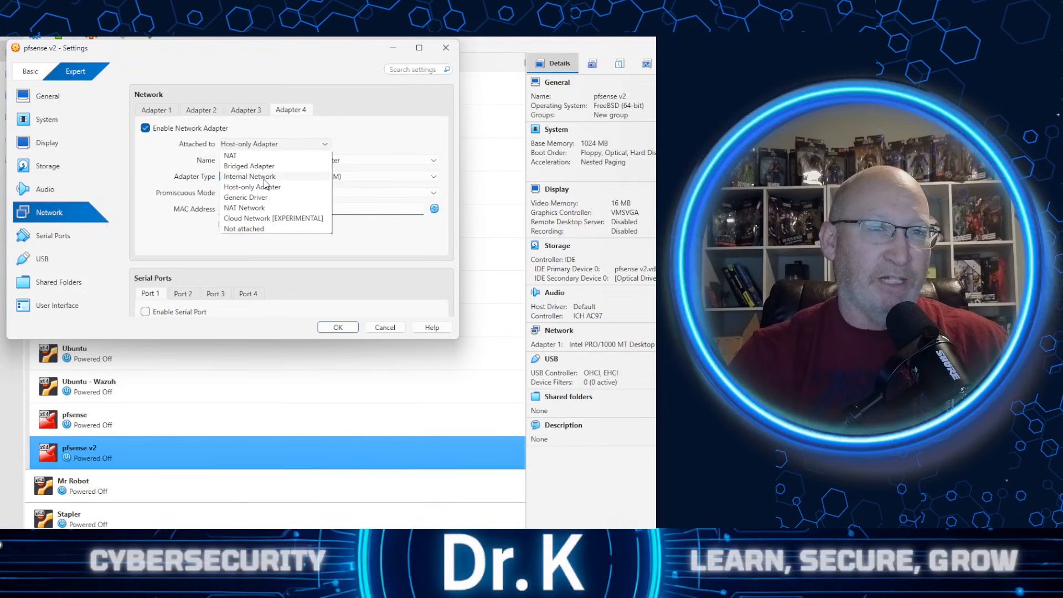
pyautogui.click(264, 179)
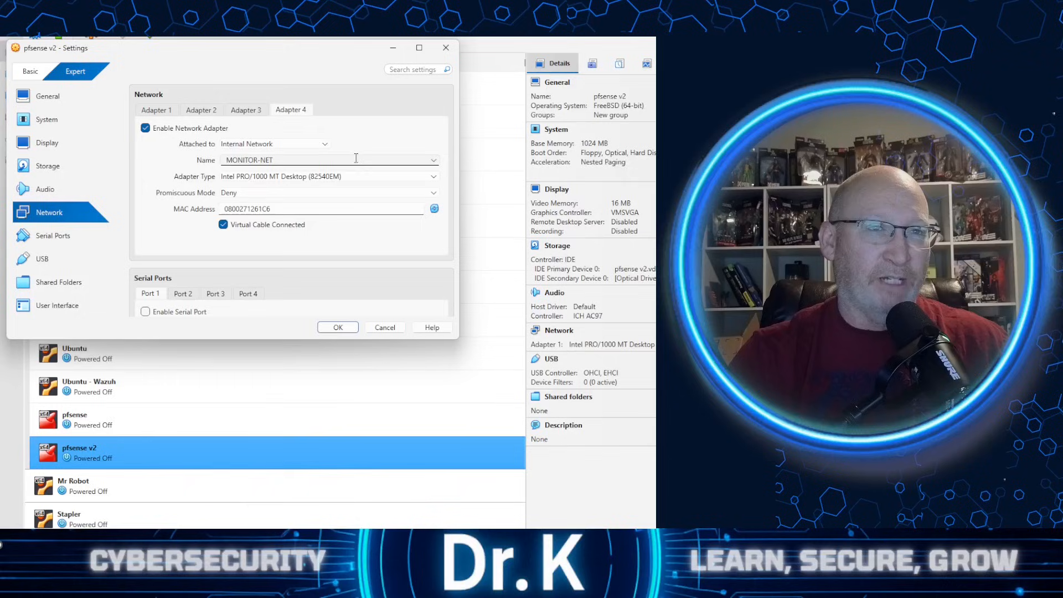
pyautogui.click(337, 327)
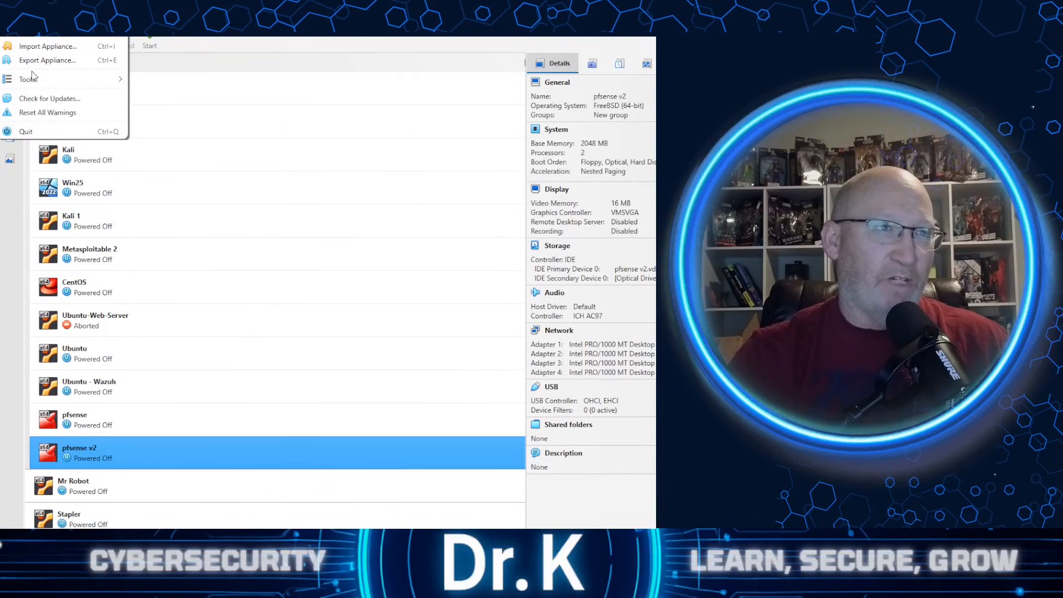
# - Create a new host-only network with automatic adapter configuration and its DHCP server enabled
pyautogui.moveTo(32, 78)
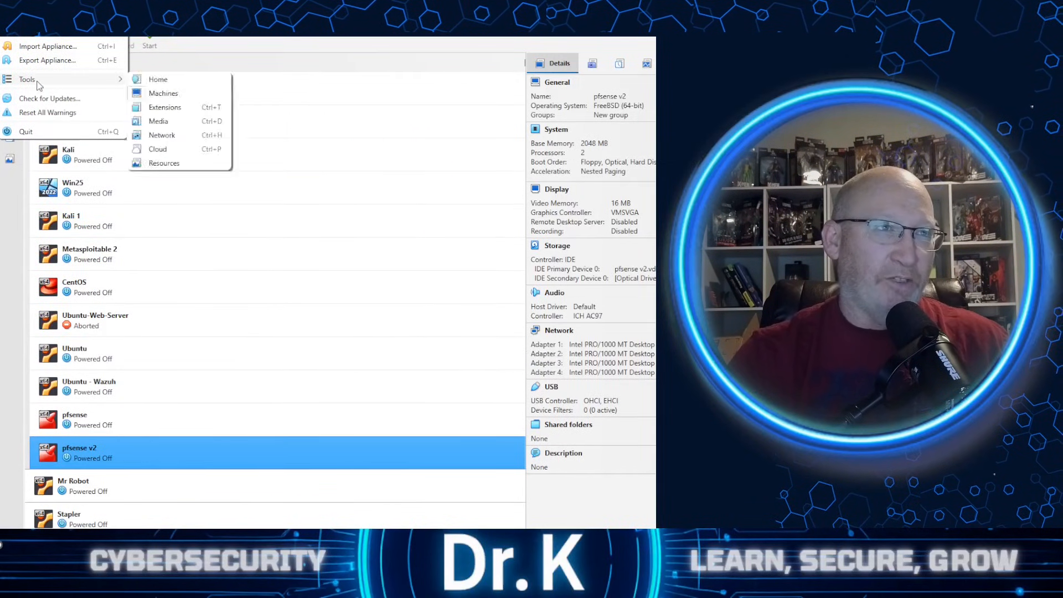
pyautogui.click(179, 137)
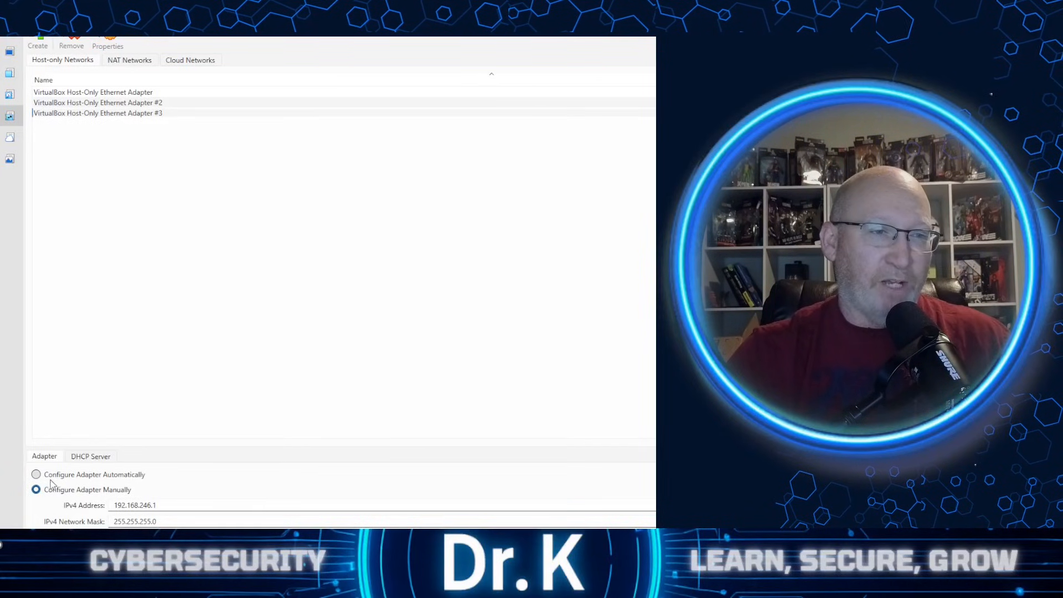
pyautogui.click(111, 476)
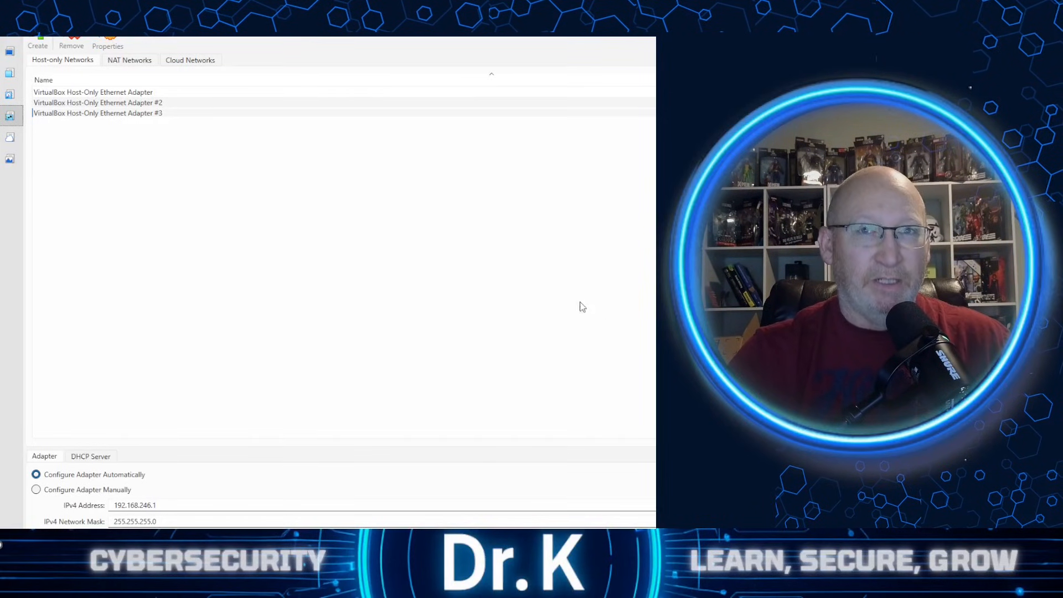
pyautogui.click(103, 458)
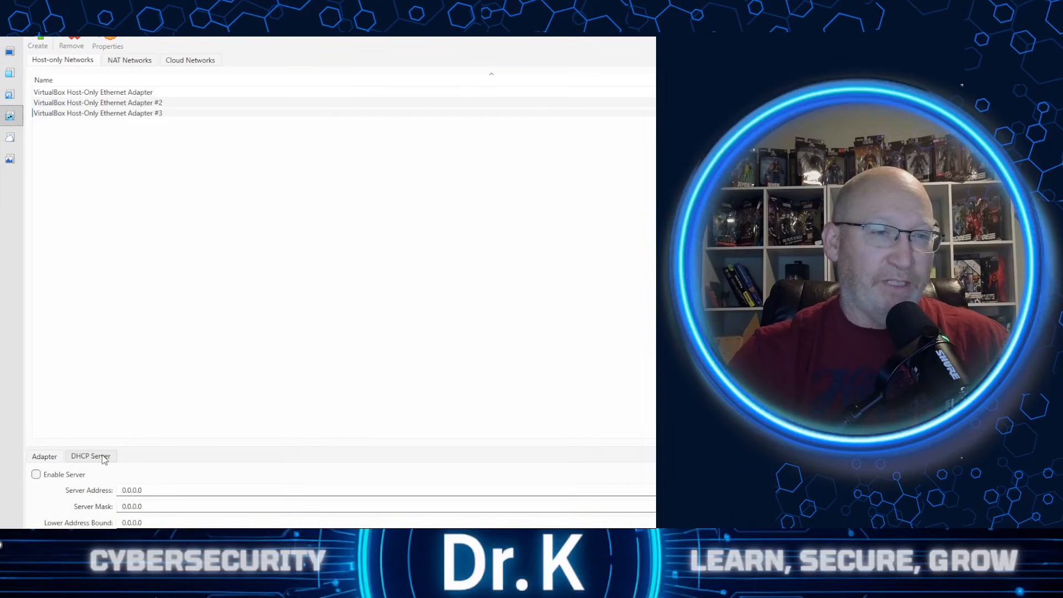
pyautogui.click(61, 475)
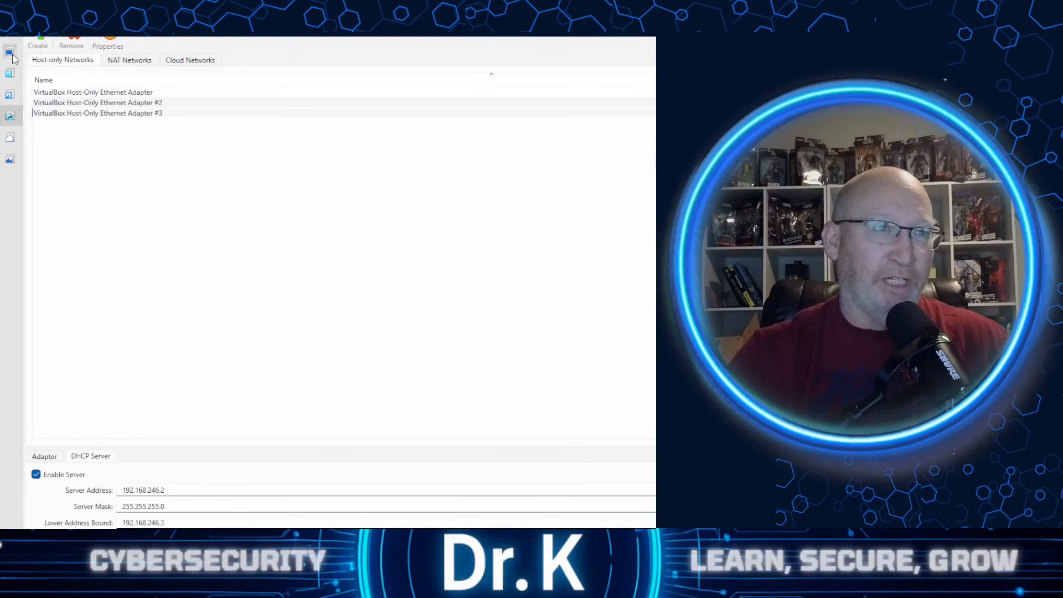
# - Return to the machine list, reopen the pfsense v2 settings, and check the ISO image attached to its optical drive
pyautogui.click(11, 54)
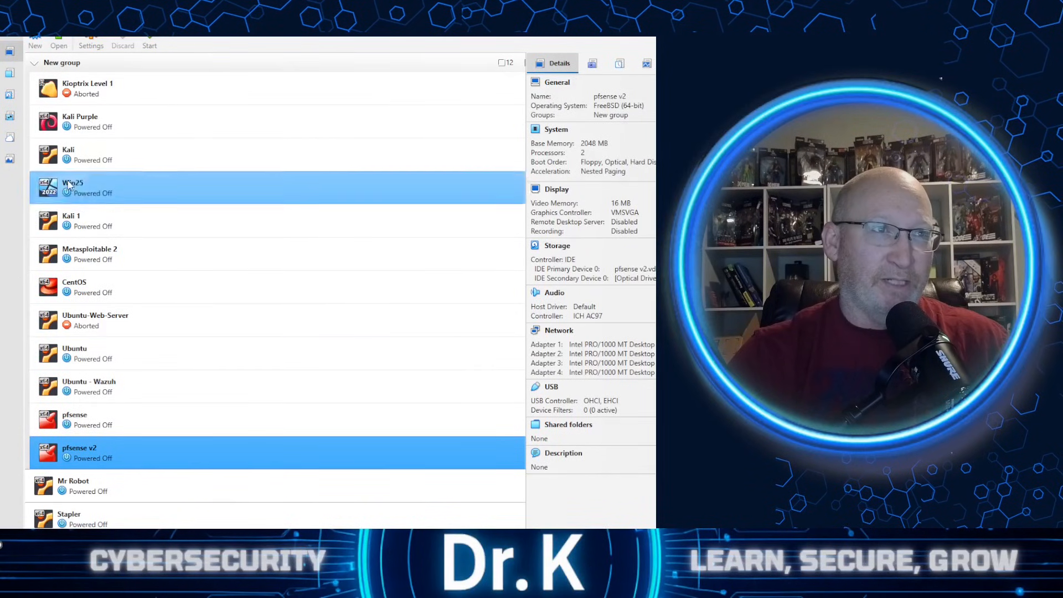
pyautogui.rightClick(125, 456)
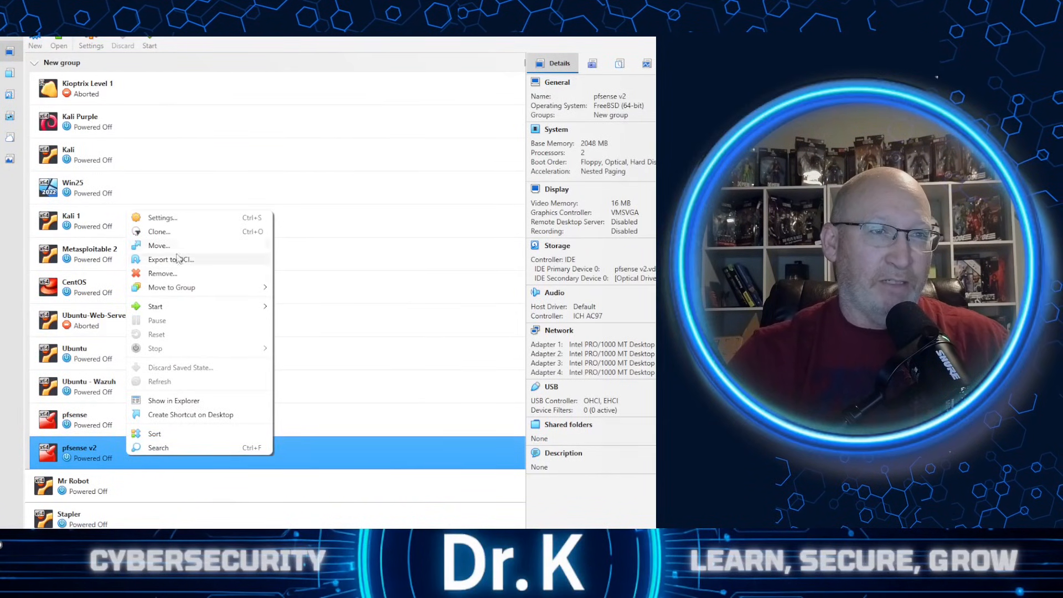
pyautogui.click(174, 221)
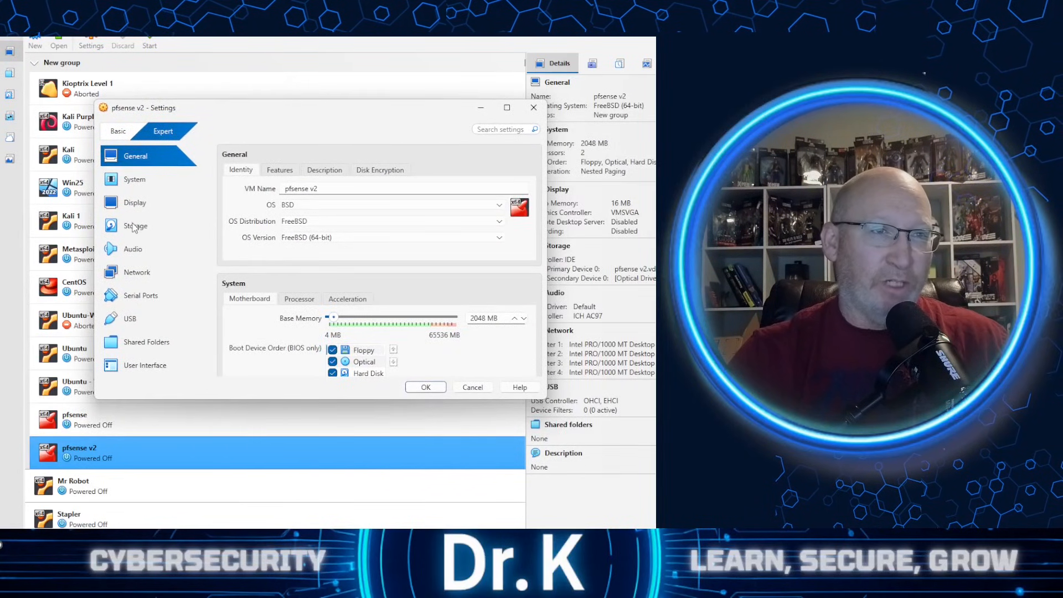
pyautogui.click(136, 227)
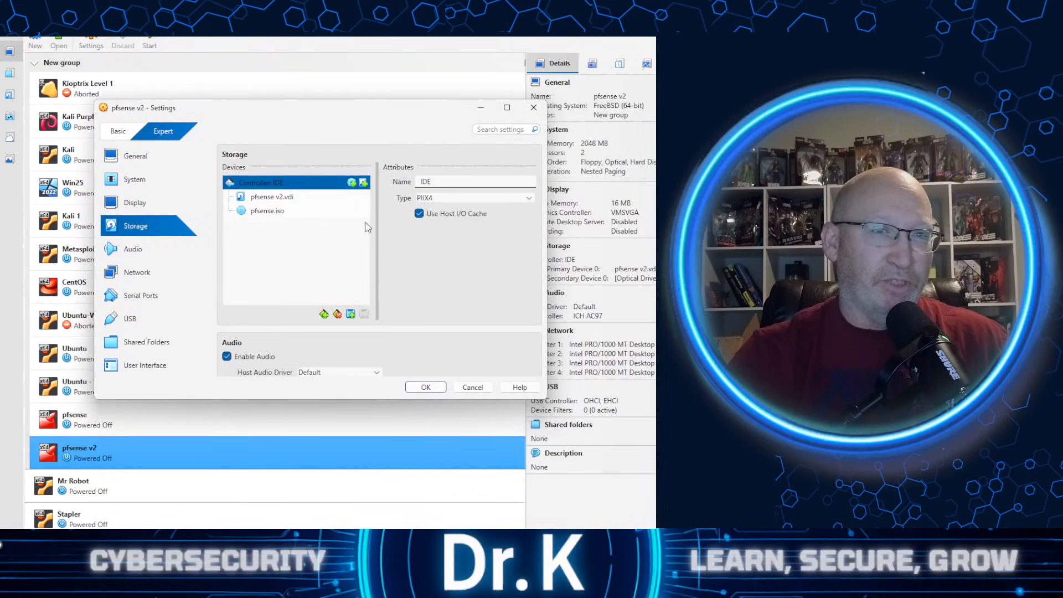
pyautogui.click(271, 213)
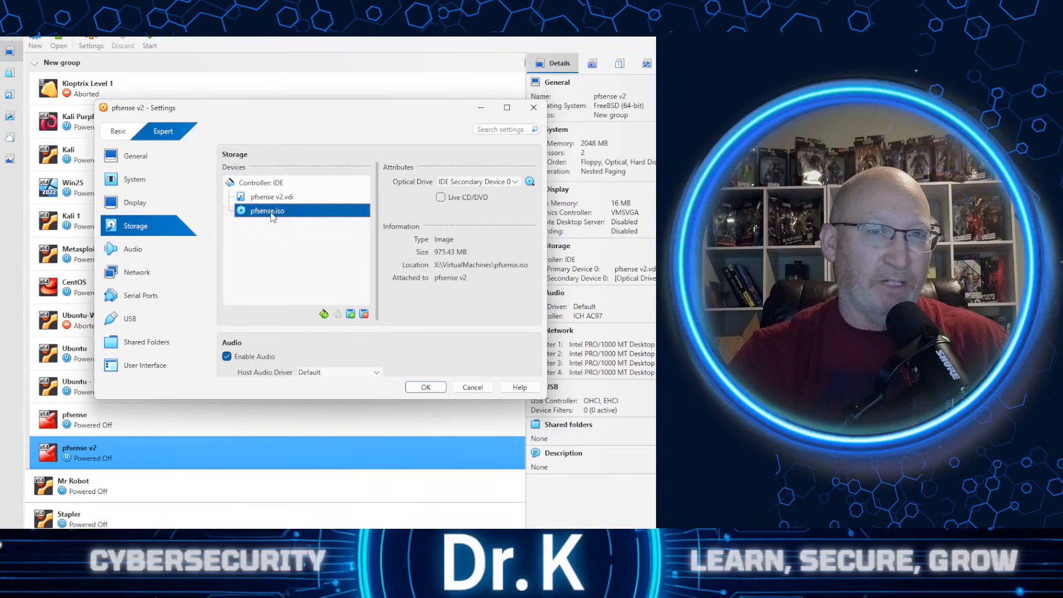
pyautogui.click(530, 182)
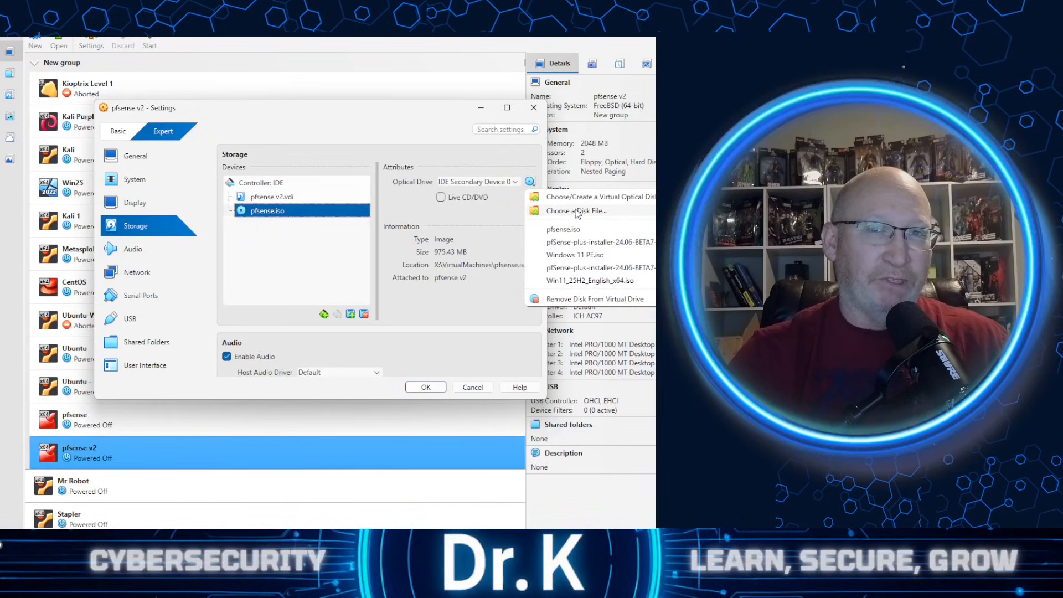
pyautogui.click(334, 129)
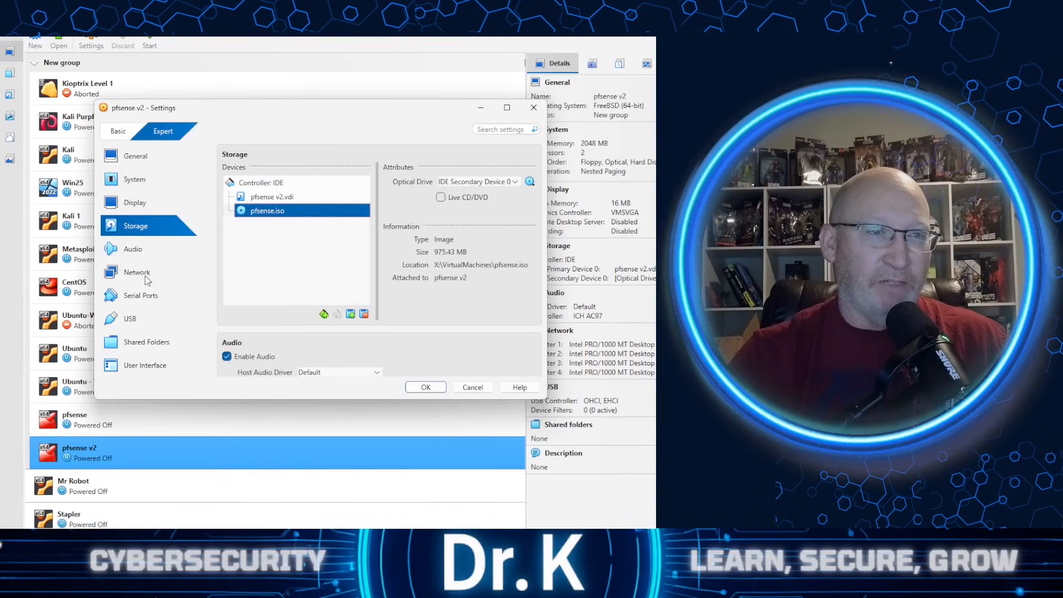
# - Disable the USB controller for the pfsense v2 virtual machine and save its settings
pyautogui.click(141, 317)
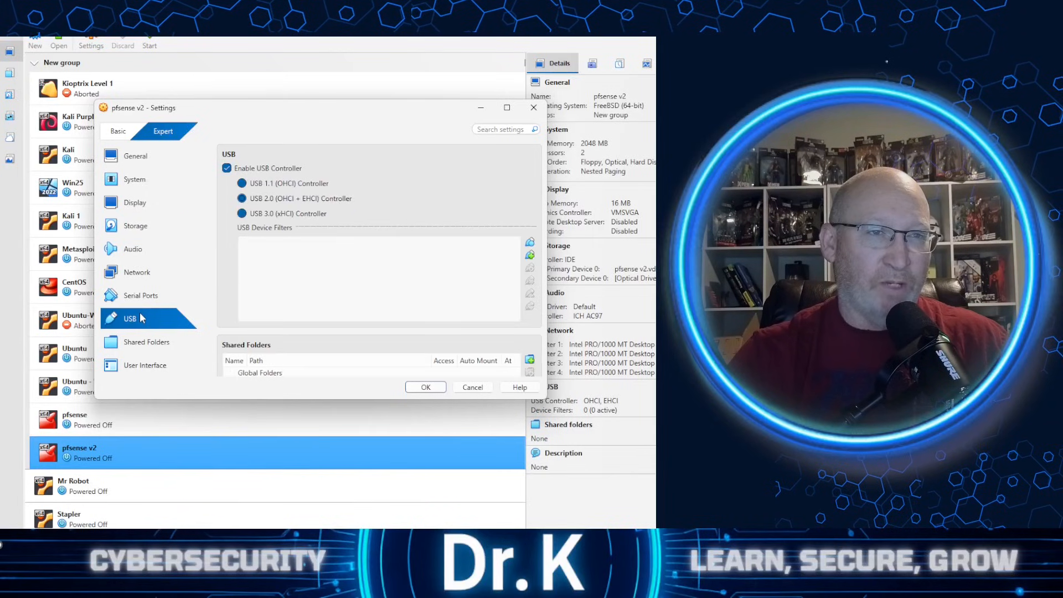
pyautogui.click(241, 172)
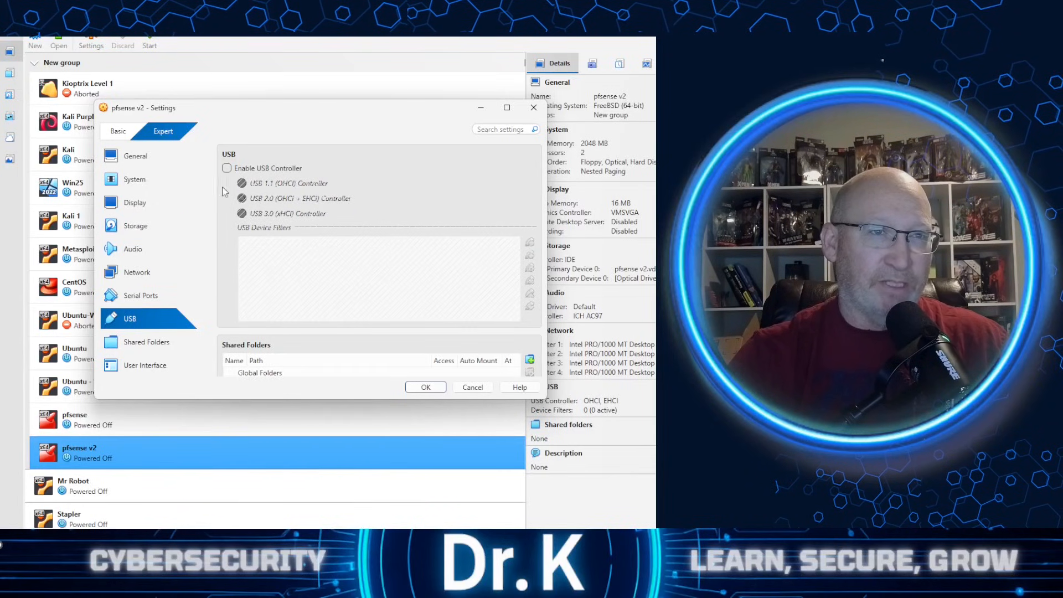
pyautogui.click(426, 387)
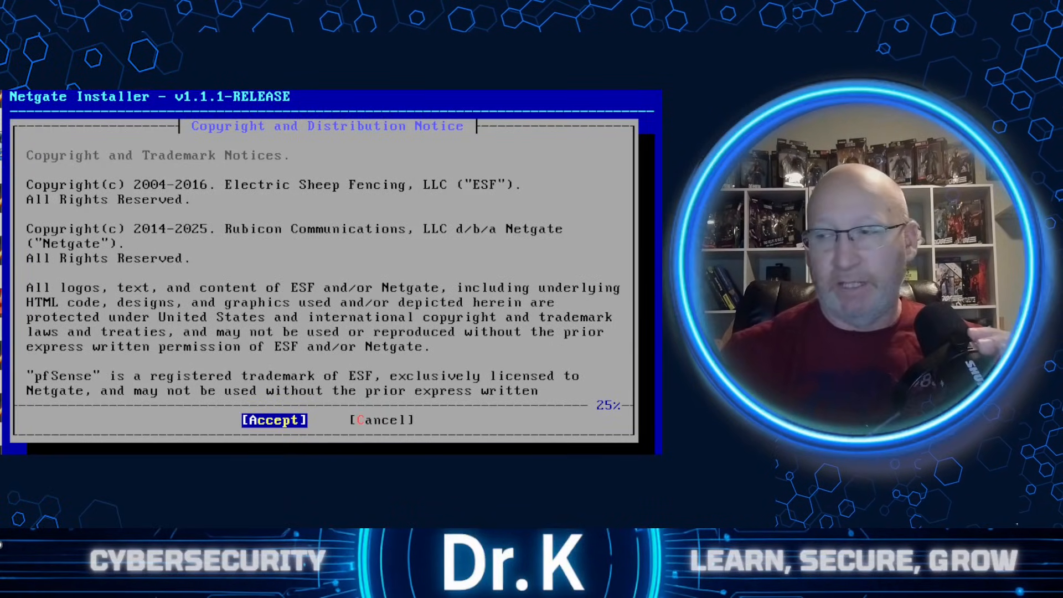
# - Accept the copyright and distribution notice, choose Install pfSense, and continue to the installer's network setup
pyautogui.press('Return')
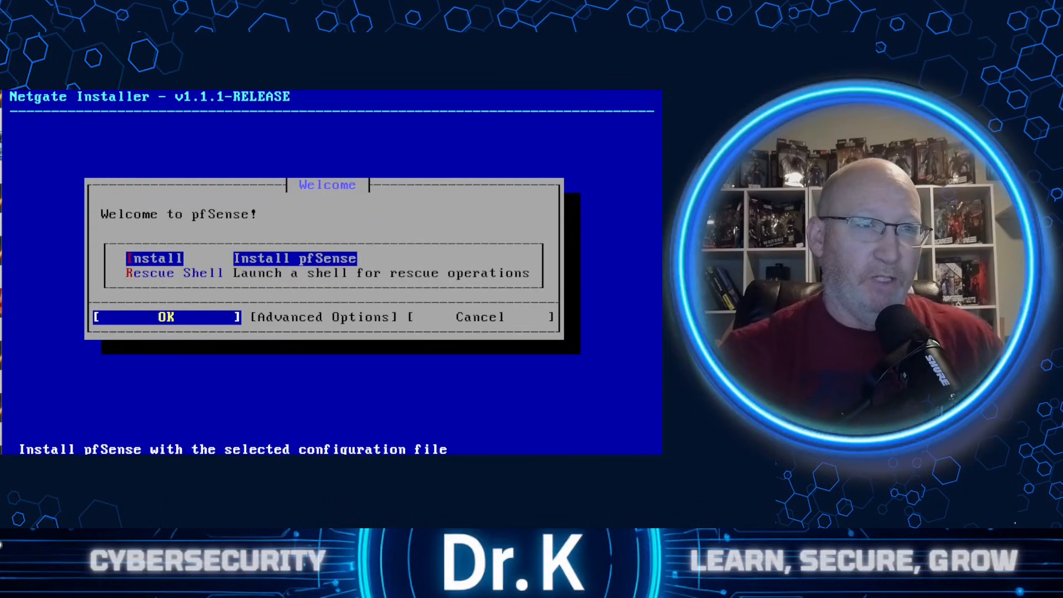
pyautogui.press('Return')
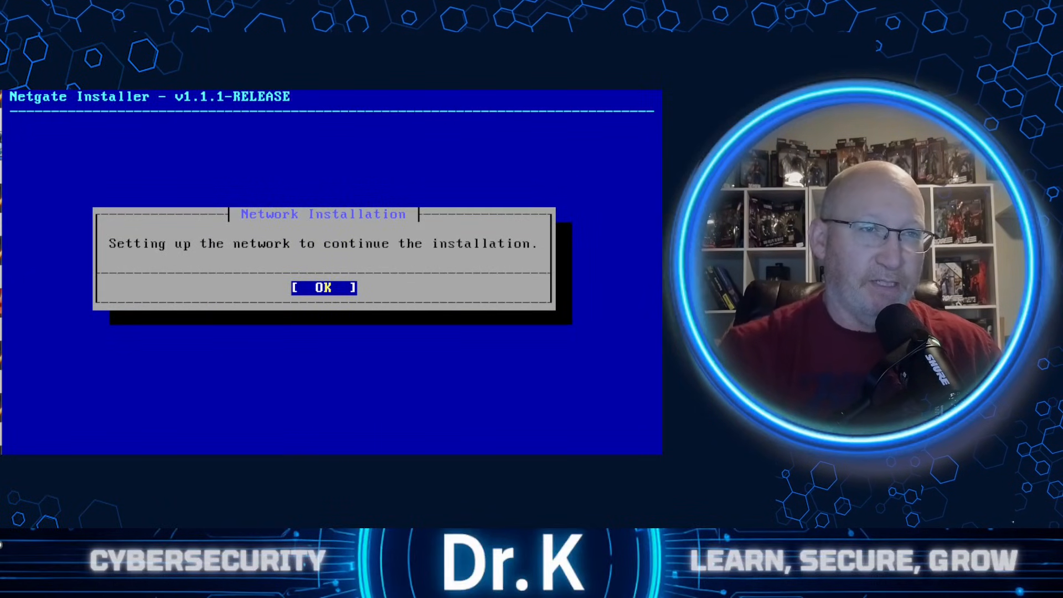
pyautogui.press('Return')
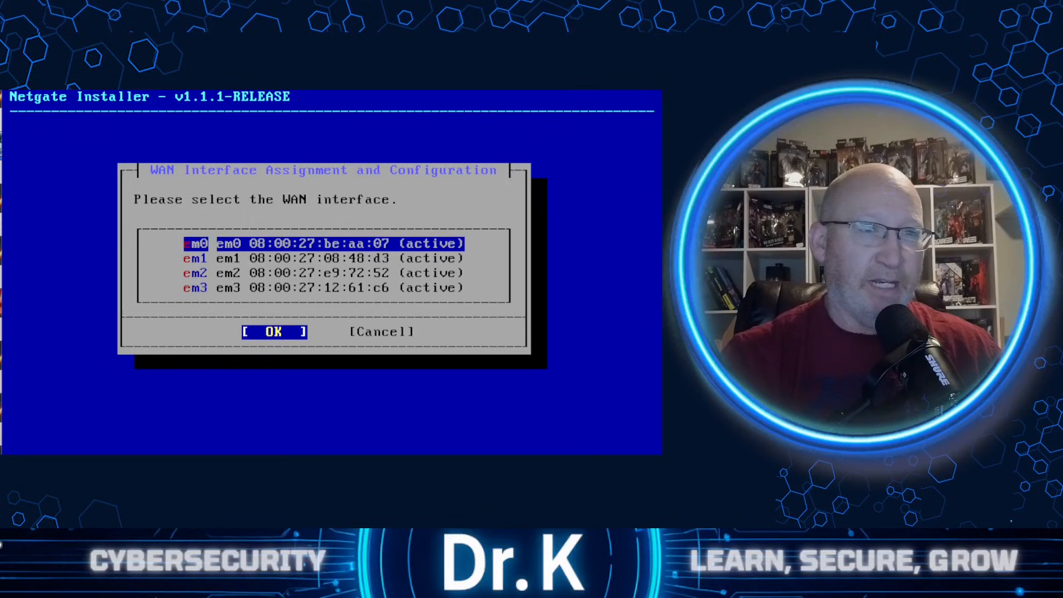
# - Assign em0 as the WAN interface, keeping DHCP client mode with VLAN tagging disabled
pyautogui.press('Down')
pyautogui.press('Up')
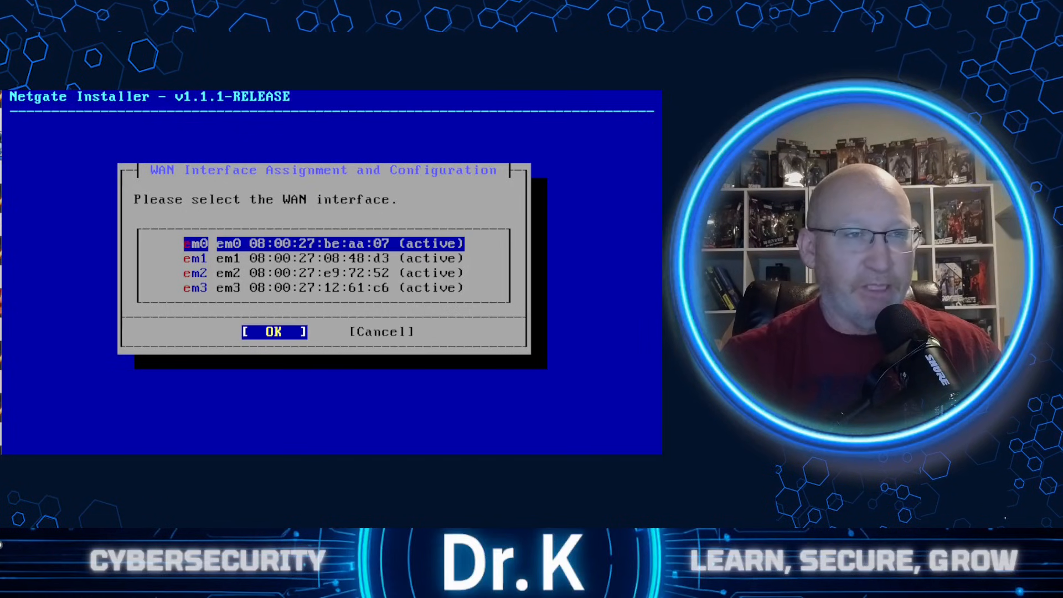
pyautogui.press('Return')
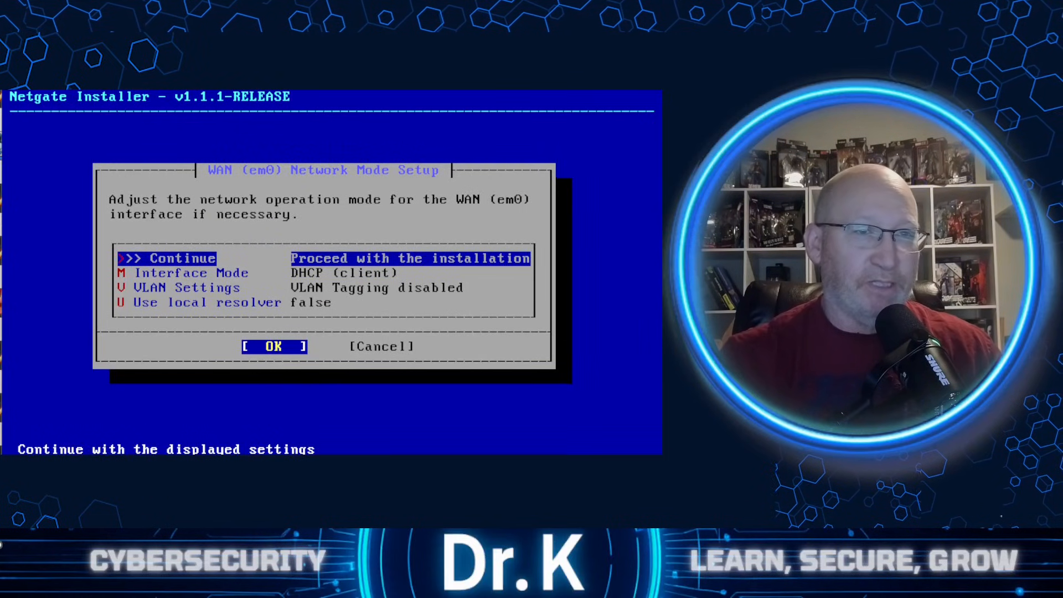
pyautogui.press('Return')
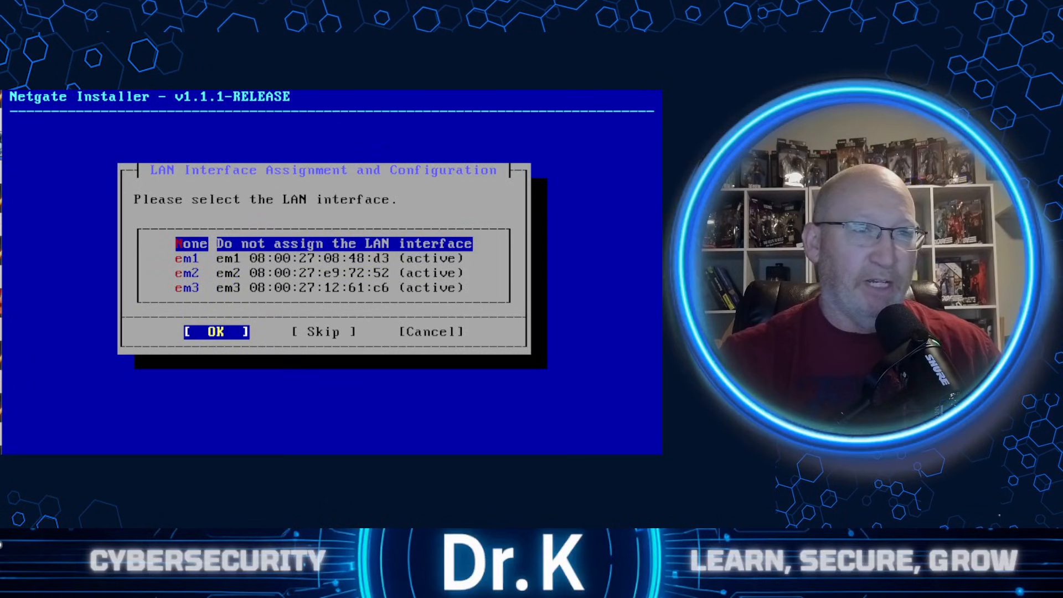
# - Assign em1 as the LAN interface with the default static network settings, and confirm the WAN and LAN assignment
pyautogui.press('Down')
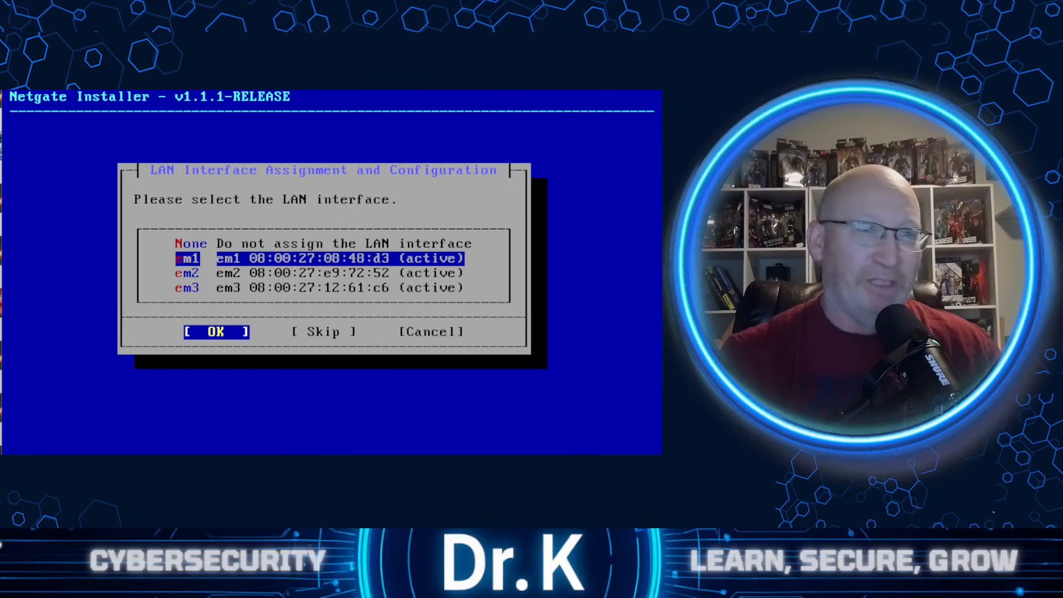
pyautogui.press('Return')
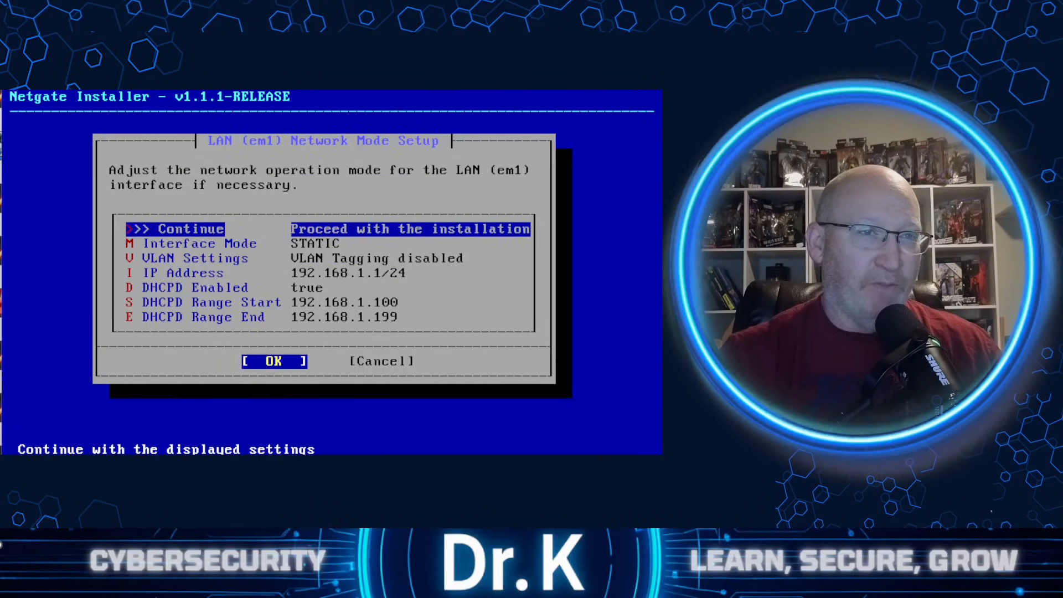
pyautogui.press('Return')
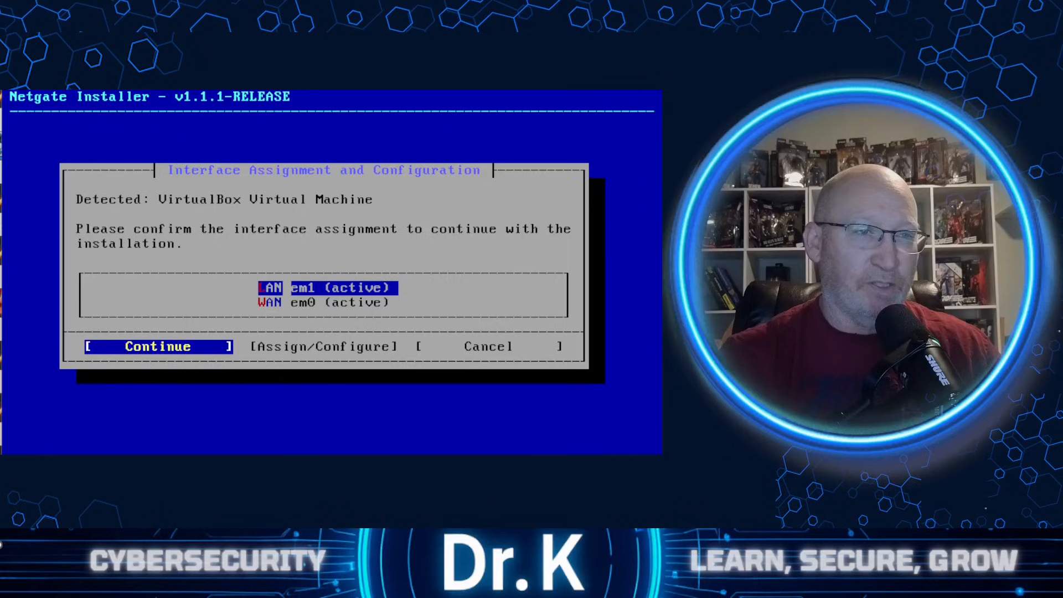
pyautogui.press('Return')
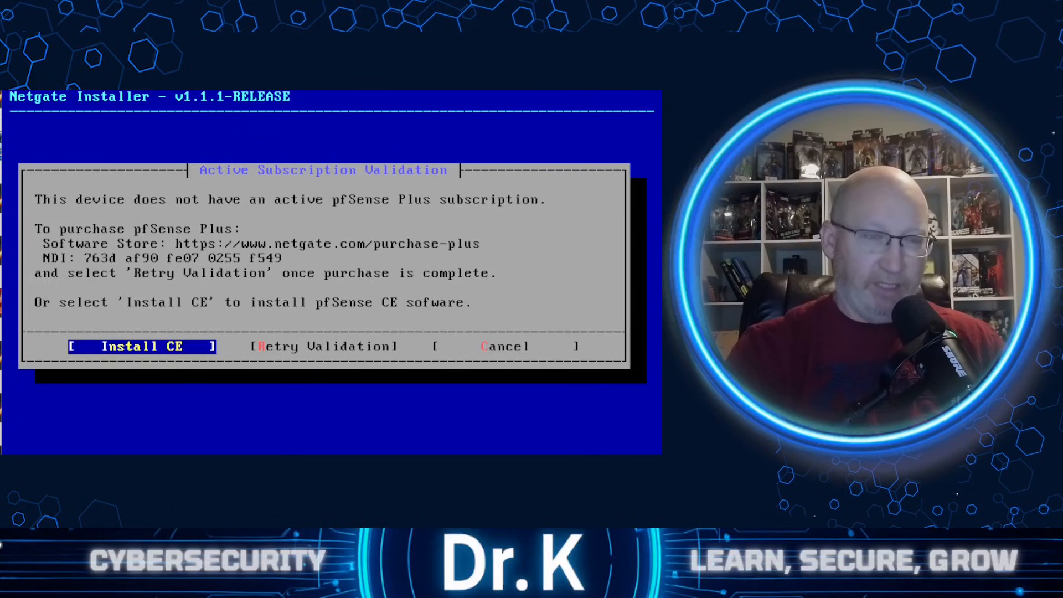
# - Choose Install CE with ZFS, GPT partitioning and Stripe on disk ada0, and confirm destroying the disk's contents
pyautogui.press('Return')
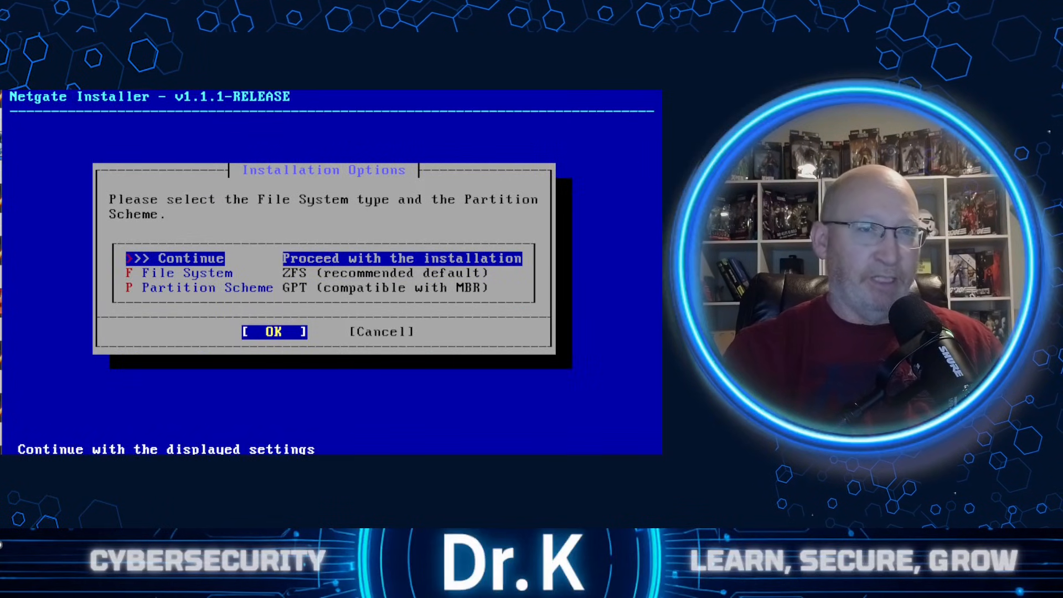
pyautogui.press('Return')
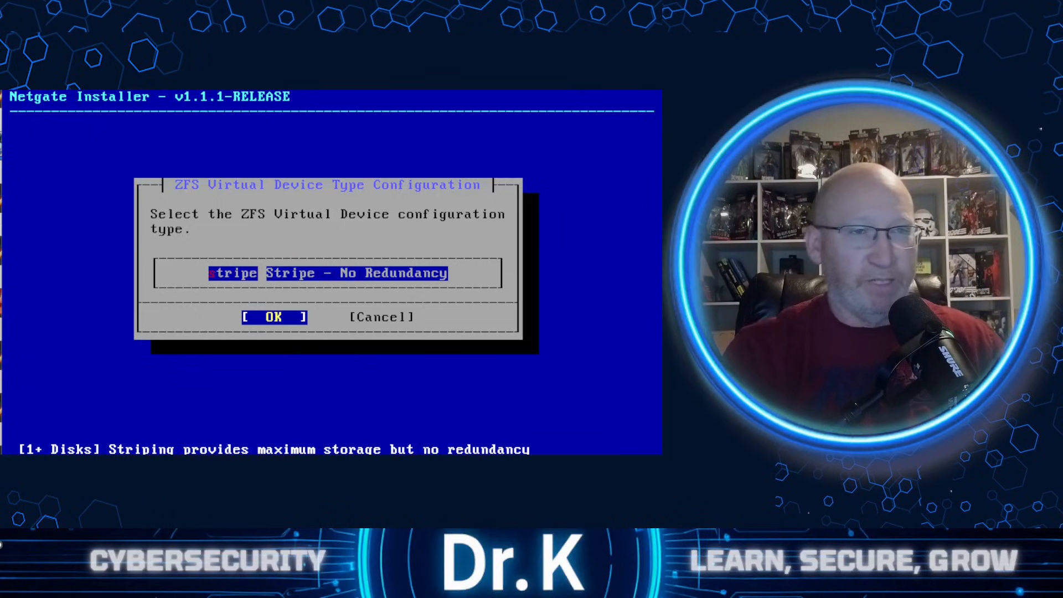
pyautogui.press('Return')
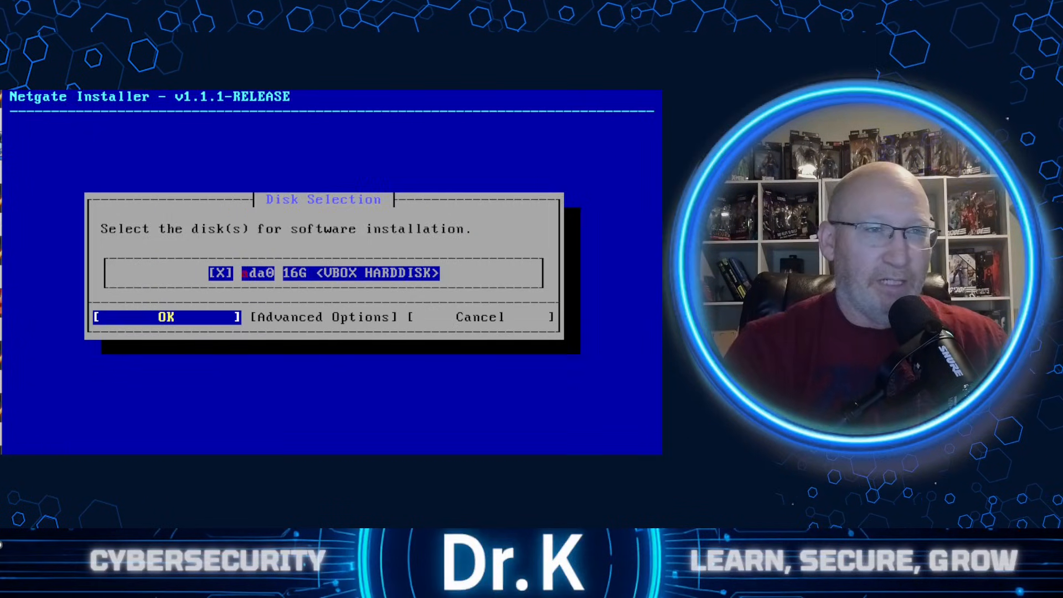
pyautogui.press('Return')
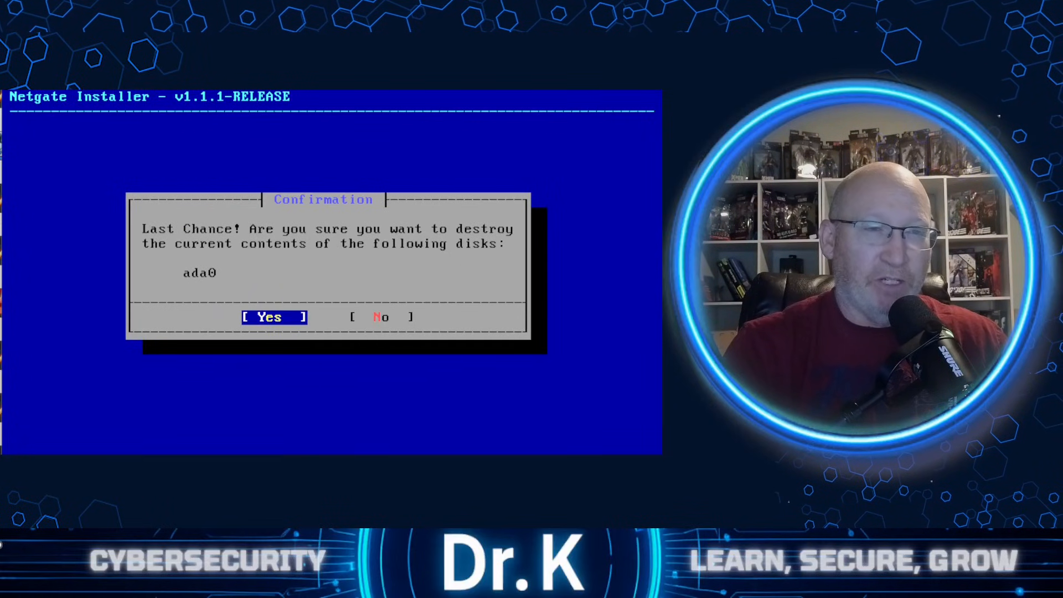
pyautogui.press('Return')
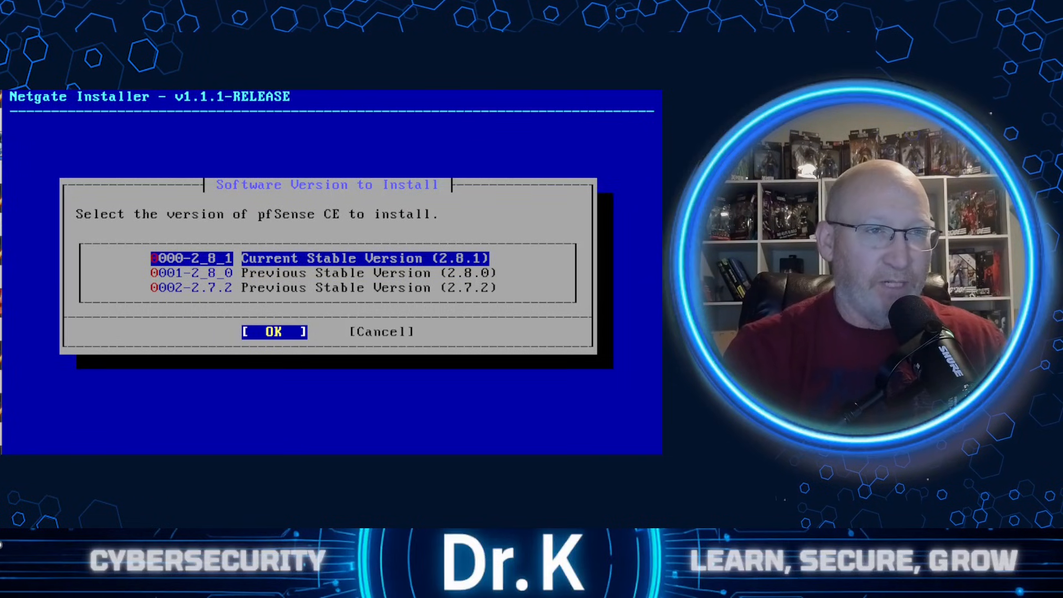
# - Install Current Stable Version (2.8.1) of pfSense CE, close the installation details, and reboot into the installed system
pyautogui.press('Return')
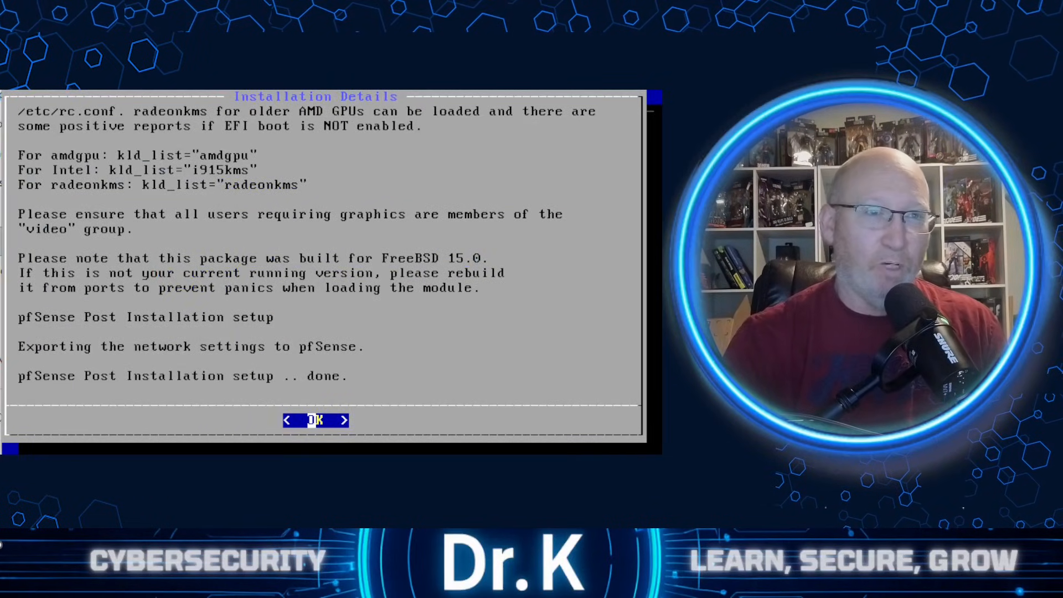
pyautogui.press('Return')
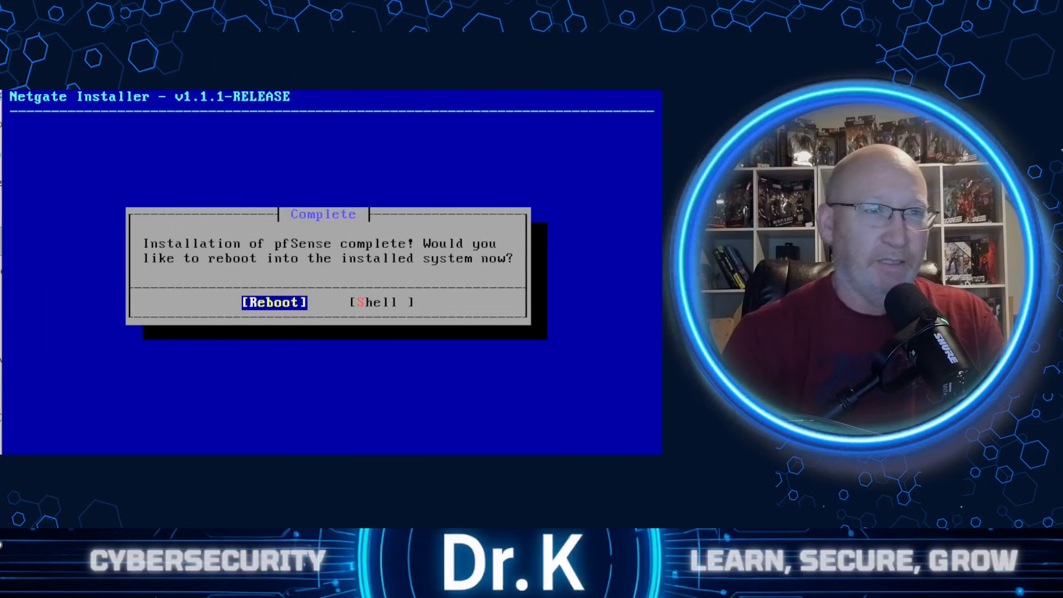
pyautogui.press('Return')
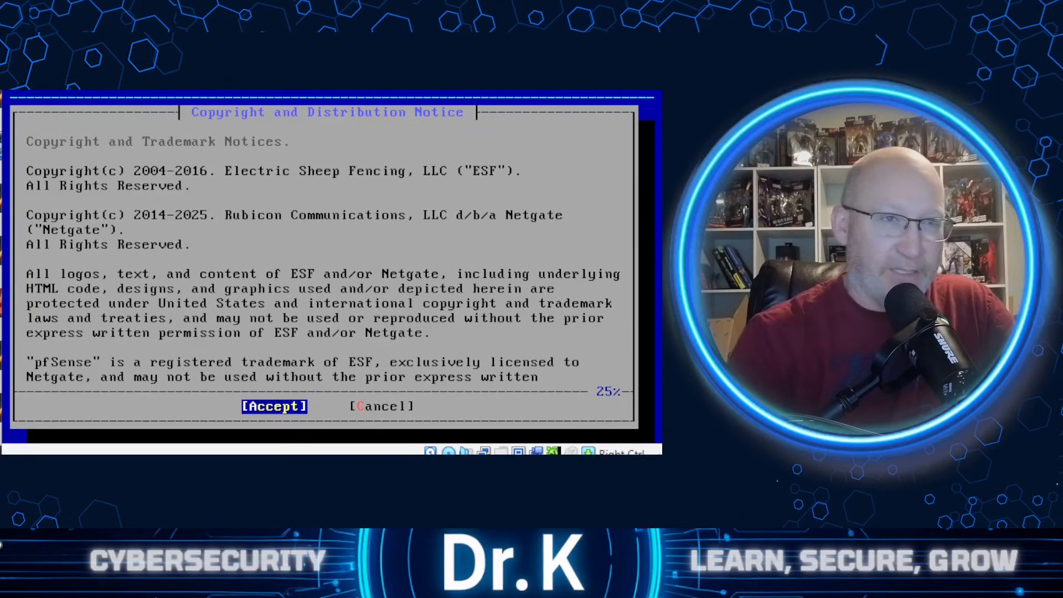
# - Leave the relaunched installer and bring up the console menu of the installed pfSense system
pyautogui.press('Return')
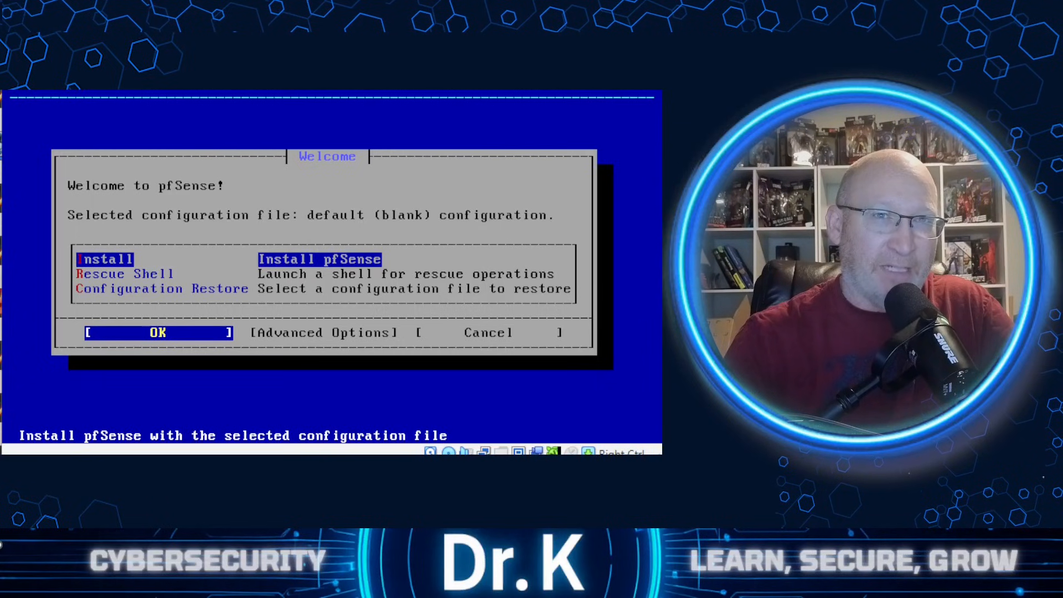
pyautogui.hotkey('ctrl', 'q')
pyautogui.click(317, 273)
pyautogui.click(269, 304)
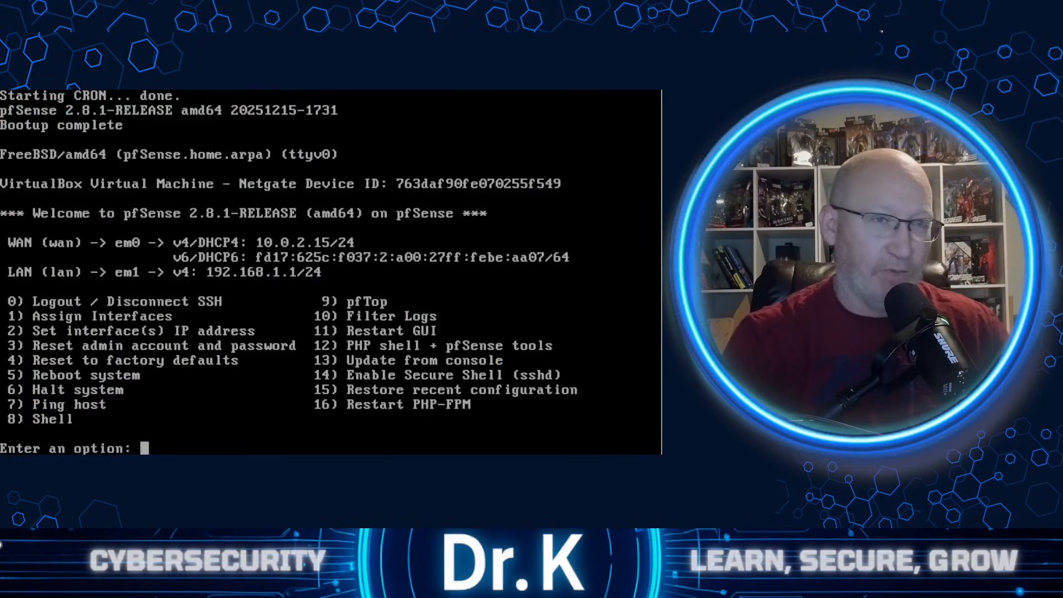
# - Start Assign Interfaces from the pfSense console menu and decline setting up VLANs
pyautogui.write('1')
pyautogui.press('Return')
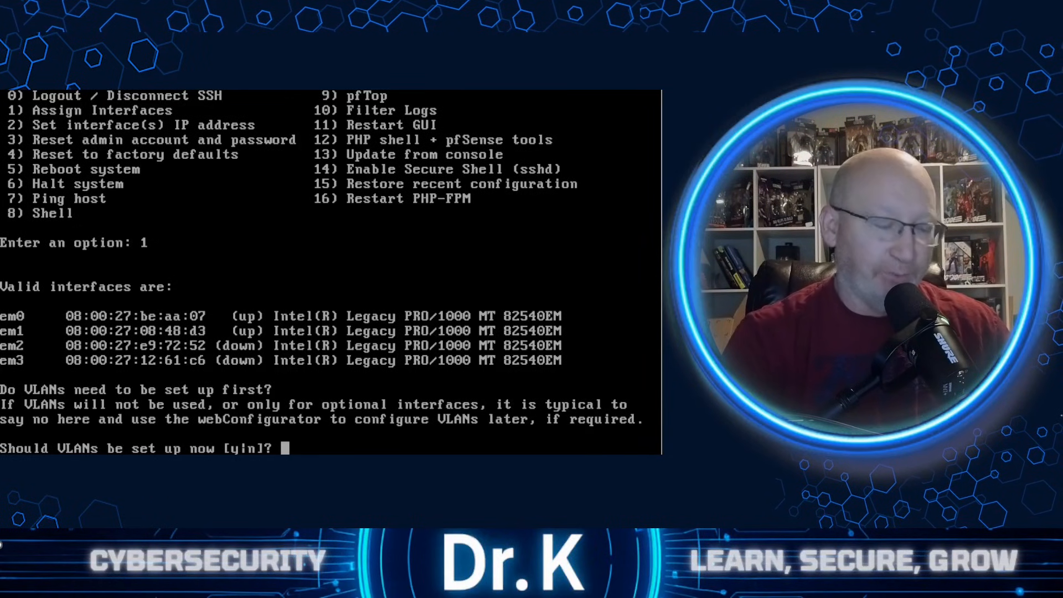
pyautogui.write('n')
pyautogui.press('Return')
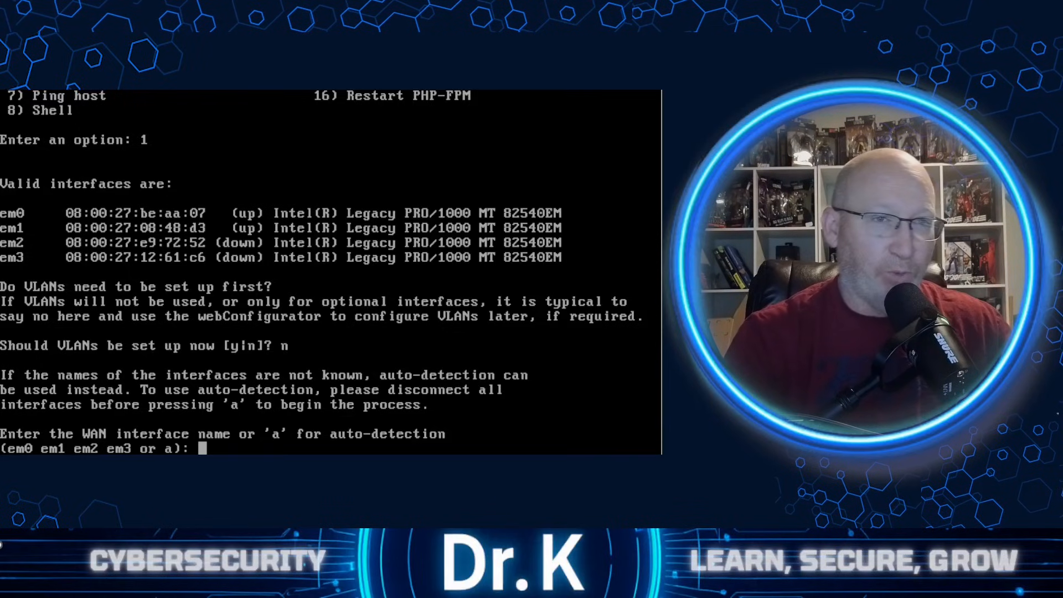
# - Assign em0 as the WAN interface and em1 as the LAN interface
pyautogui.write('em0')
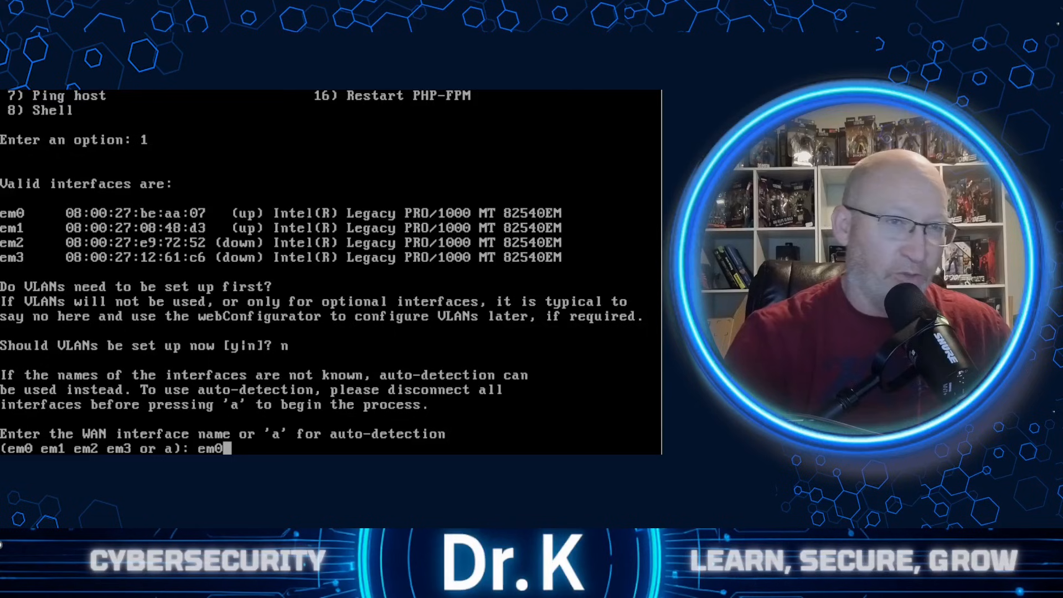
pyautogui.press('Return')
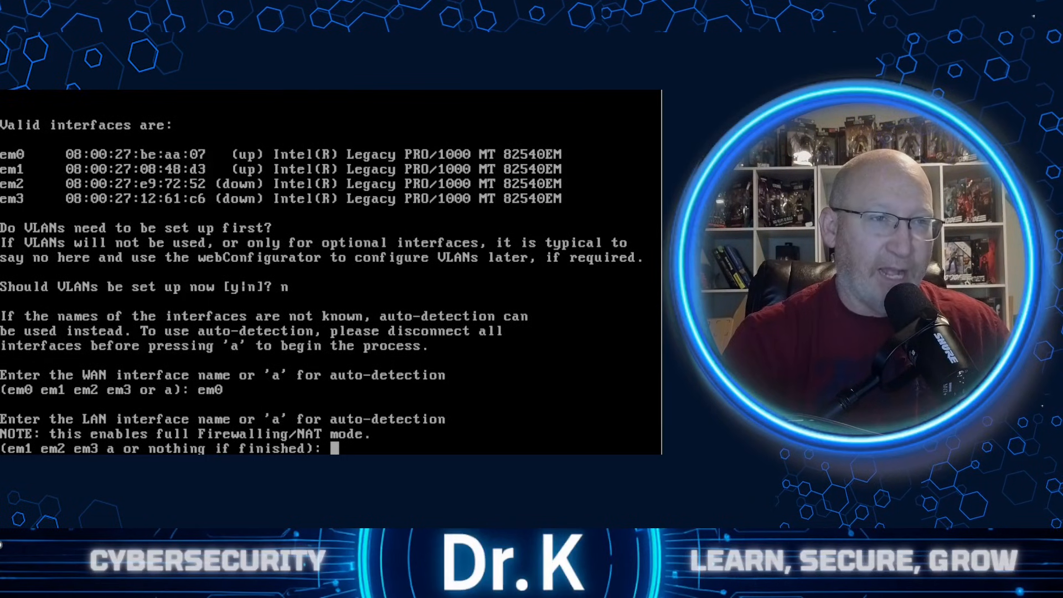
pyautogui.write('em')
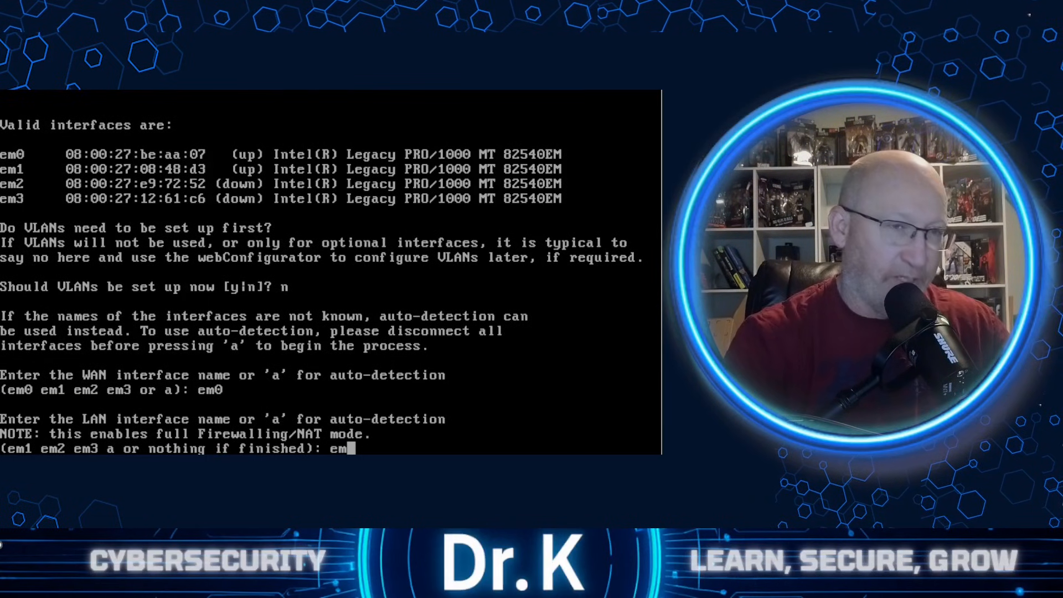
pyautogui.write('1')
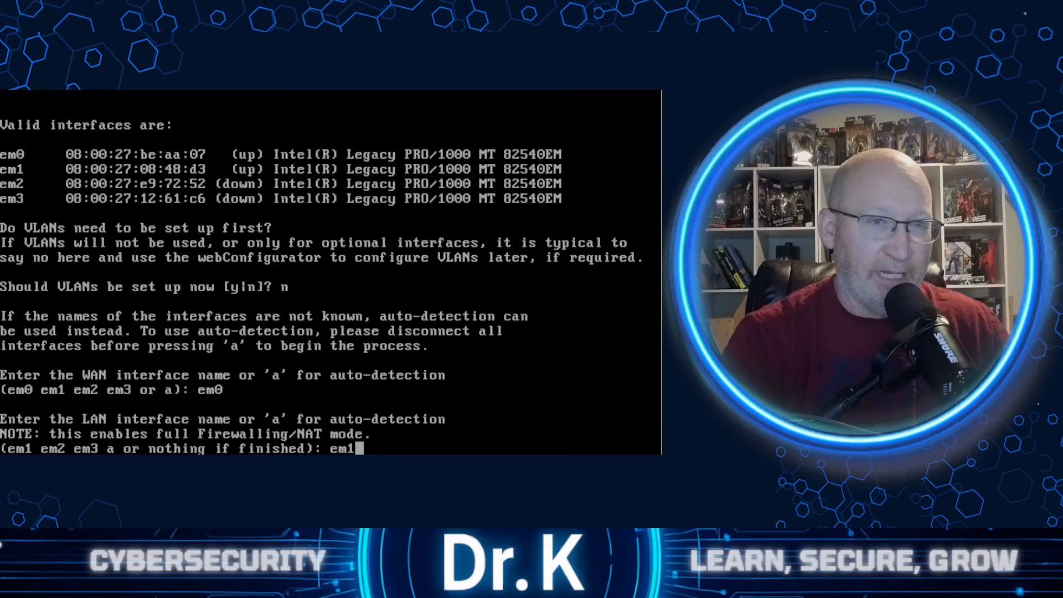
pyautogui.press('Return')
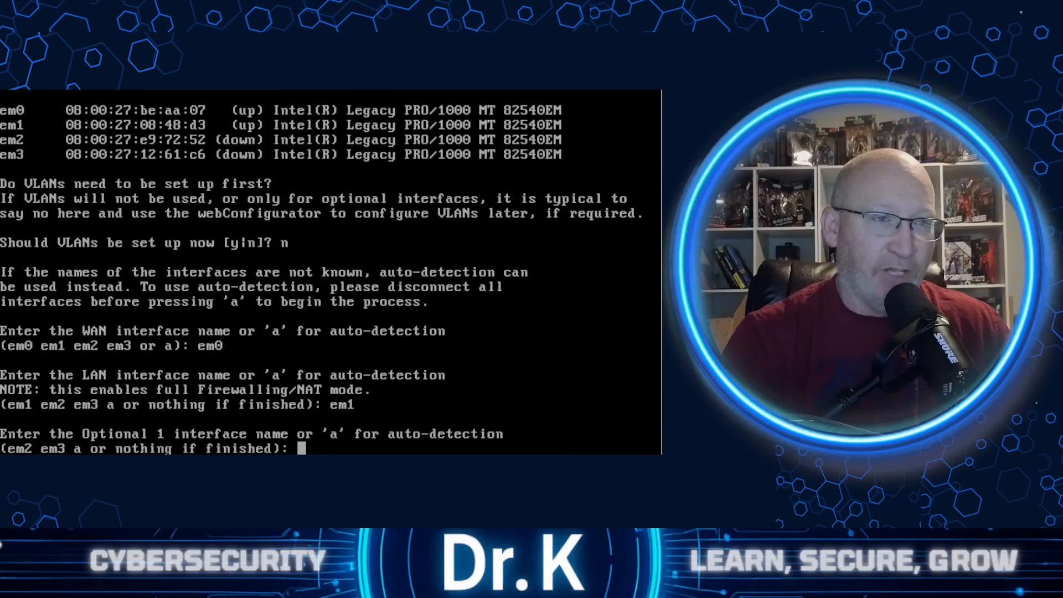
# - Assign em2 as the Optional 1 interface and em3 as the Optional 2 interface
pyautogui.write('em2')
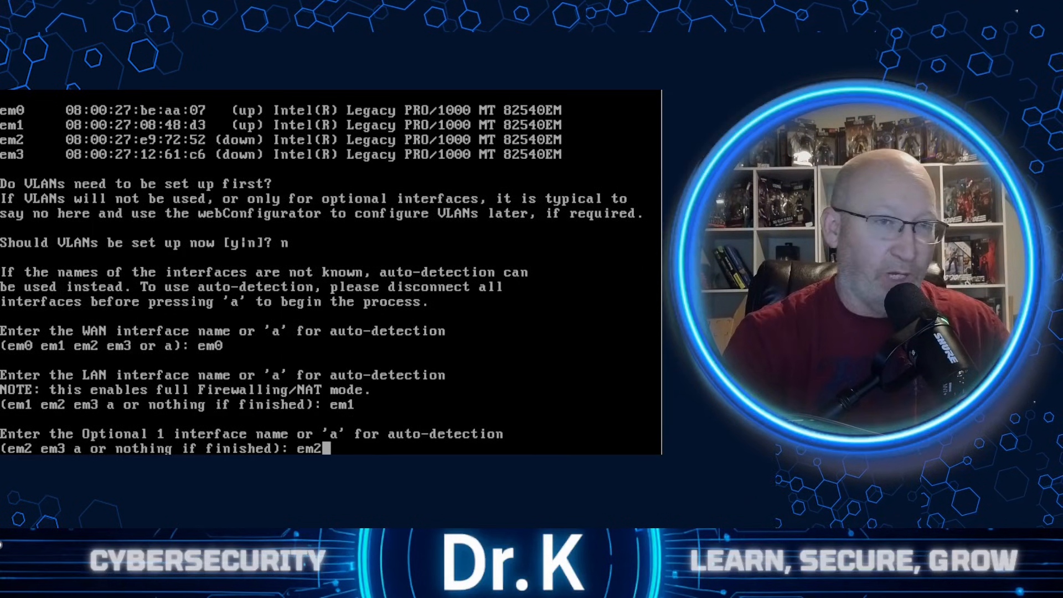
pyautogui.press('Return')
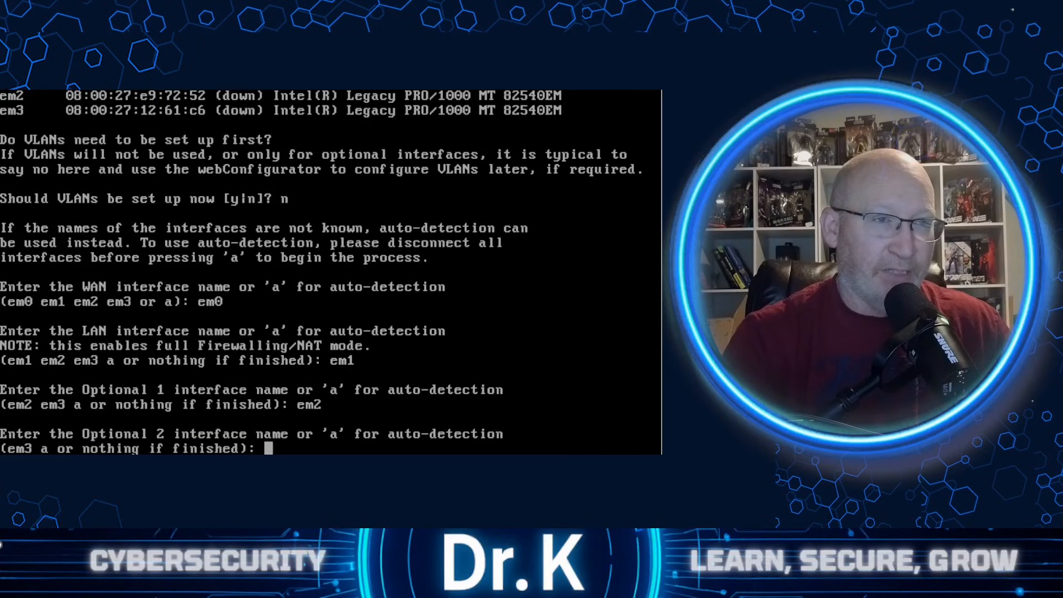
pyautogui.write('em4')
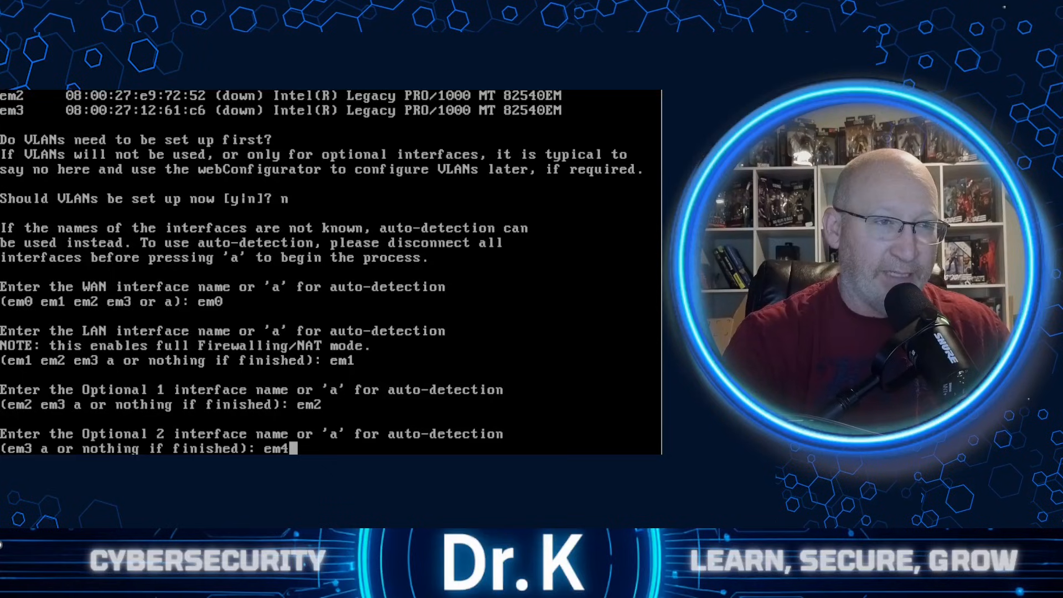
pyautogui.press('BackSpace')
pyautogui.write('3')
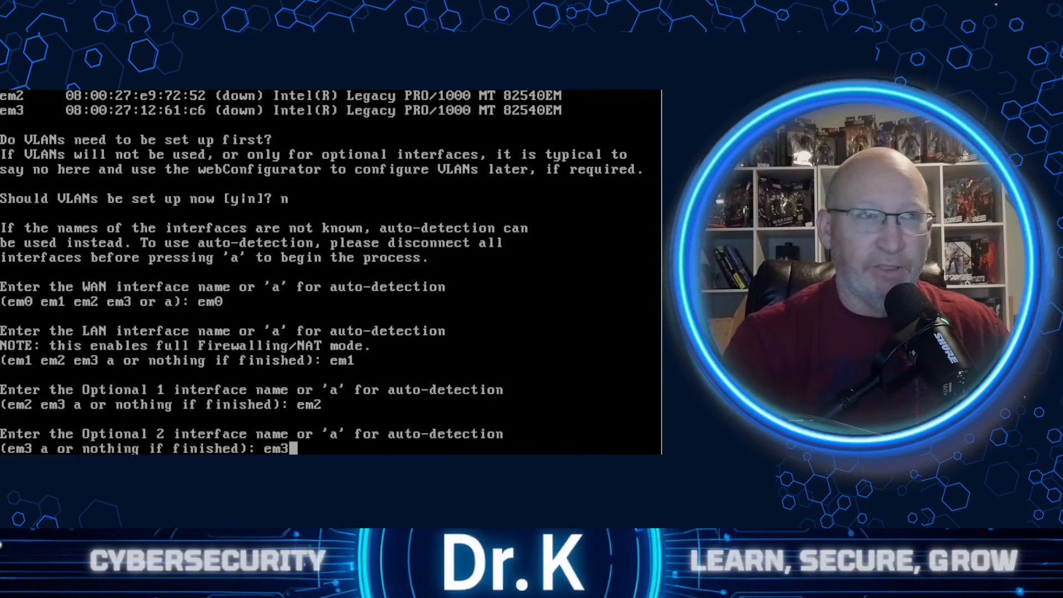
pyautogui.press('Return')
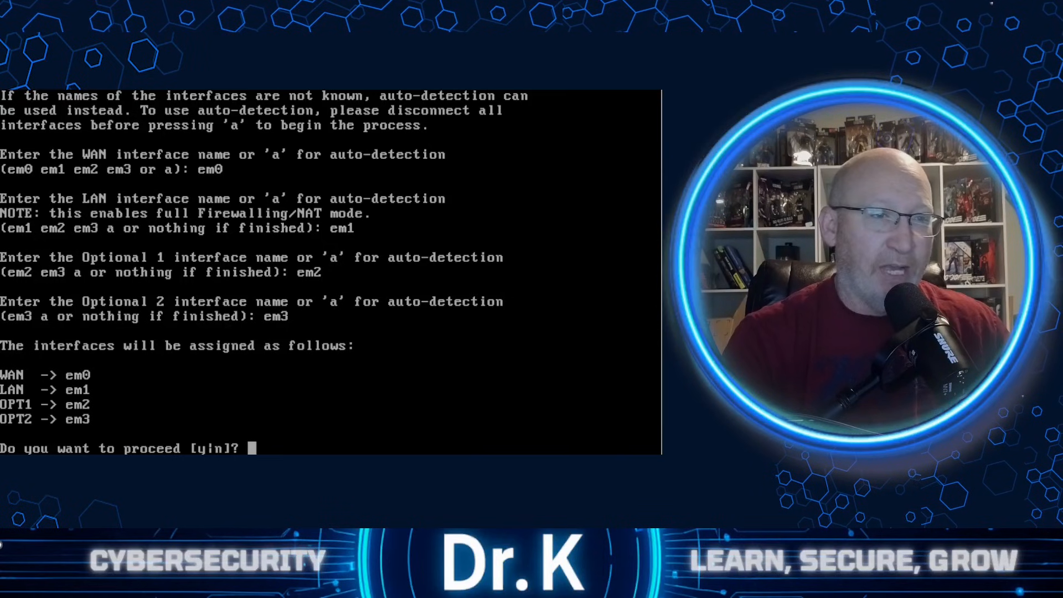
# - Confirm the listed WAN, LAN, OPT1 and OPT2 interface assignments
pyautogui.write('y')
pyautogui.press('Return')
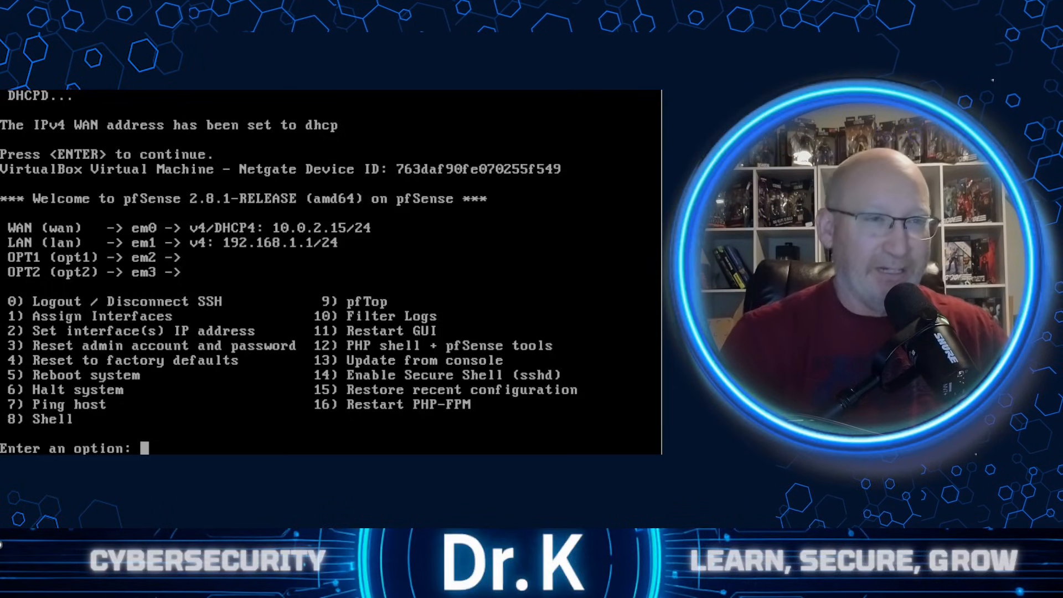
# - Start setting the WAN interface's IP address from the console menu and decline IPv4 configuration via DHCP
pyautogui.write('2')
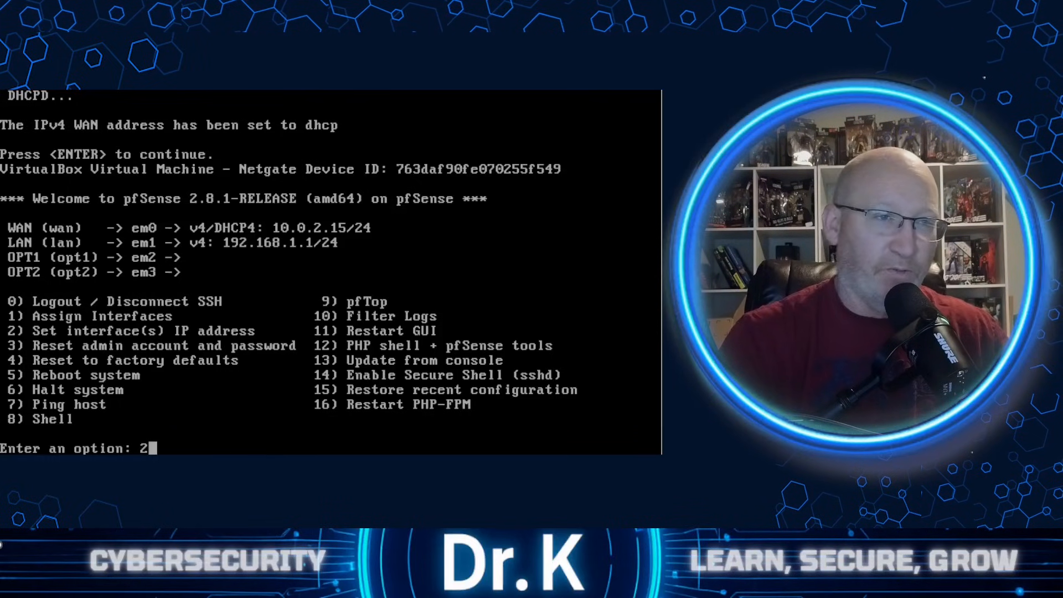
pyautogui.press('Return')
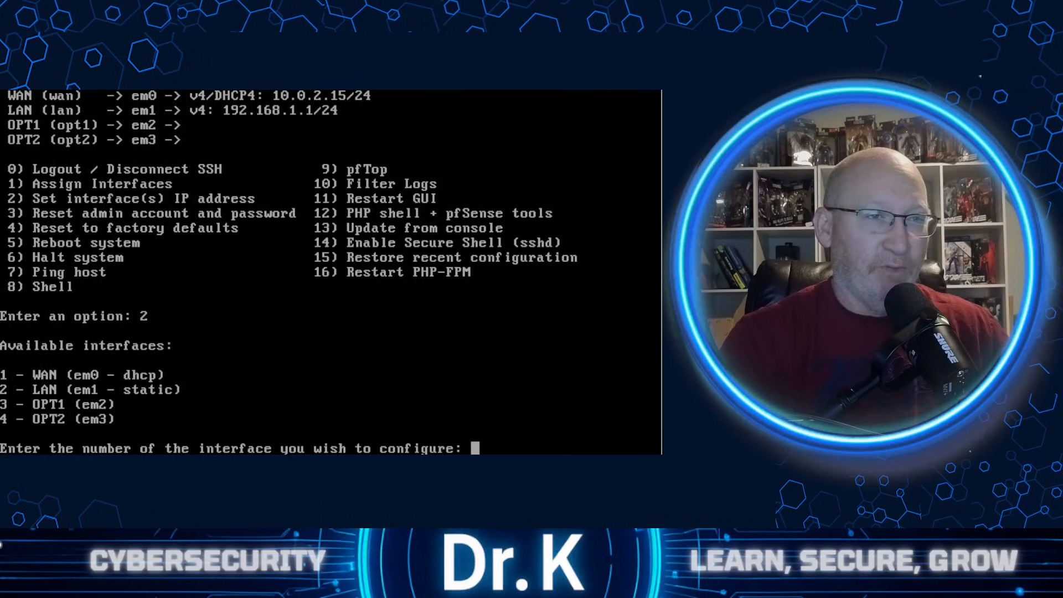
pyautogui.write('1')
pyautogui.press('Return')
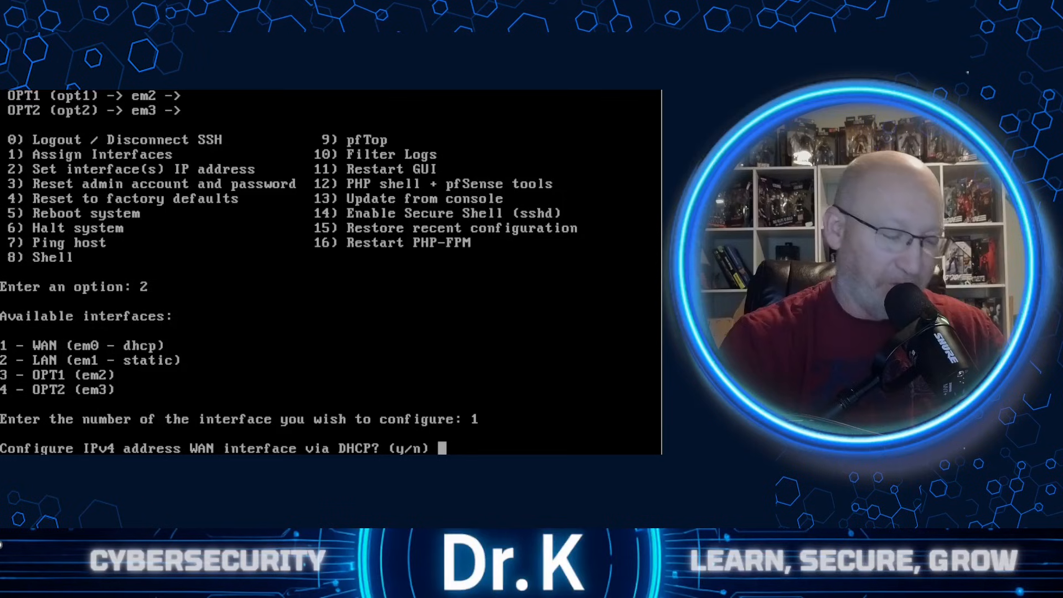
pyautogui.write('n')
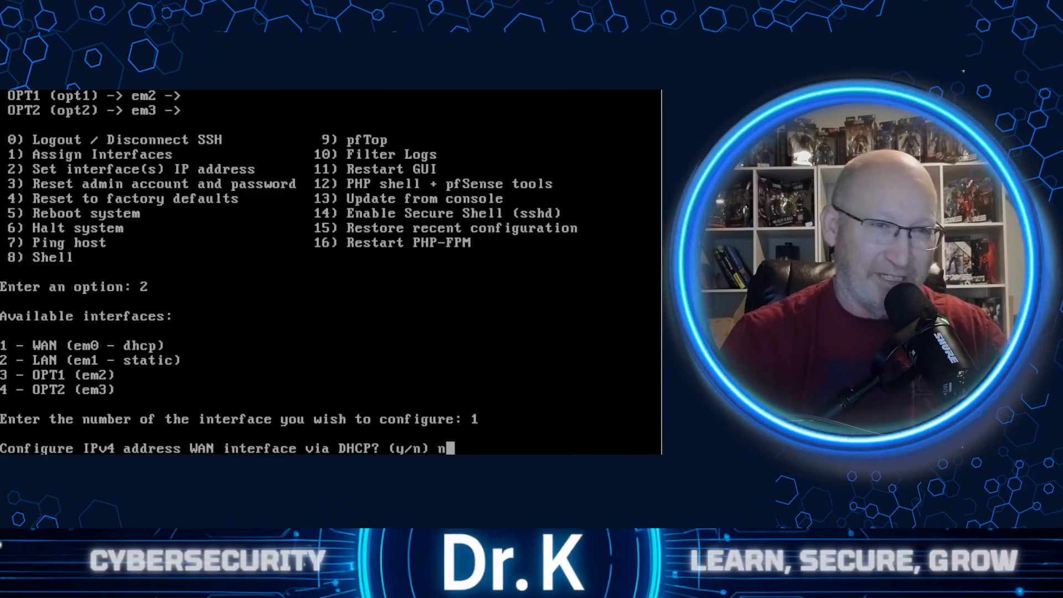
pyautogui.press('Return')
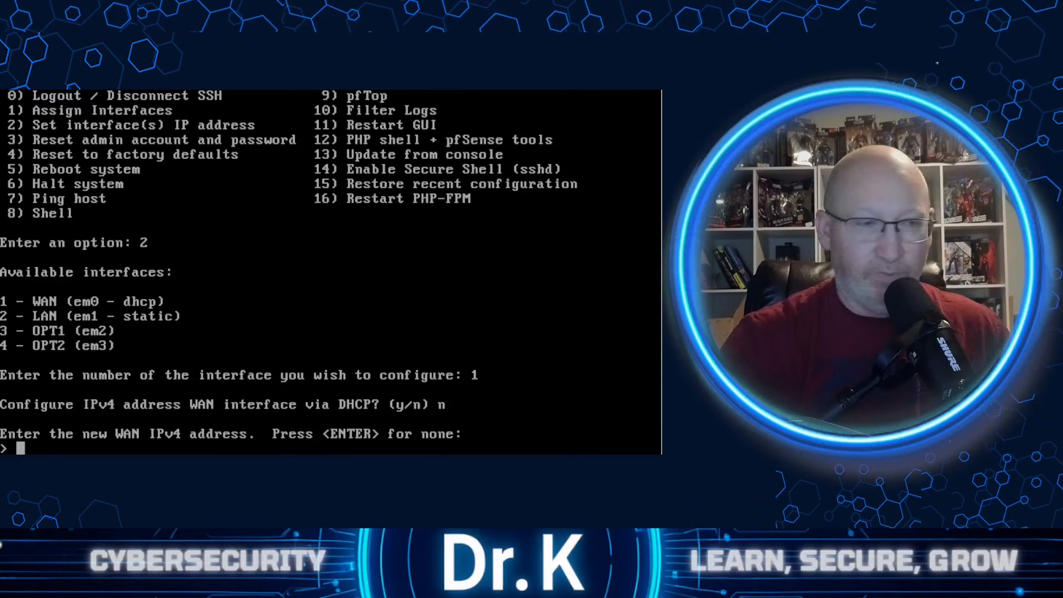
# - Set the WAN IPv4 address to 10.0.0.1 with a subnet bit count of 24
pyautogui.write('10.0.')
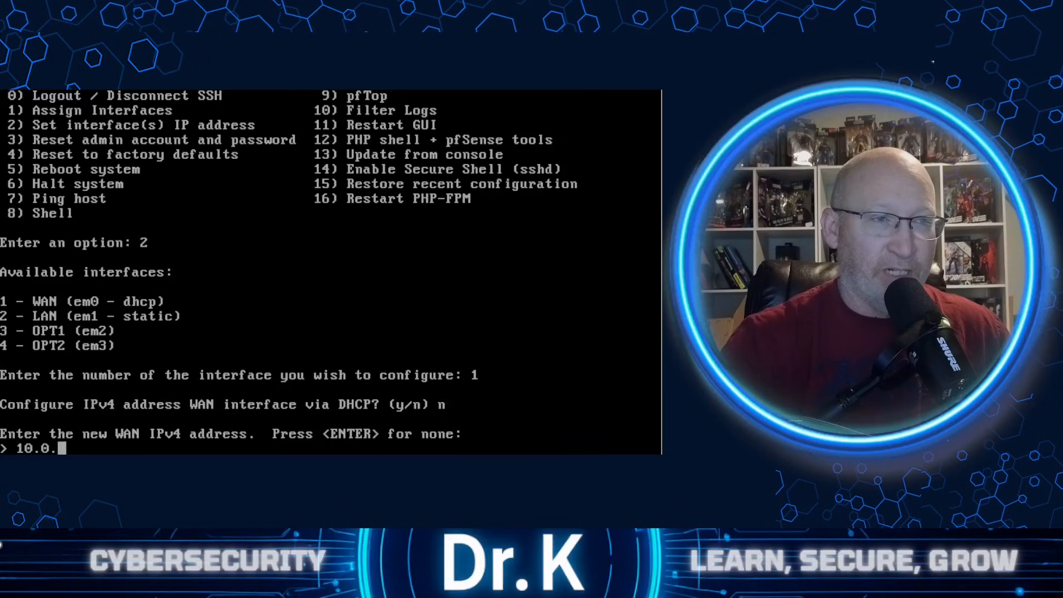
pyautogui.write('0.1')
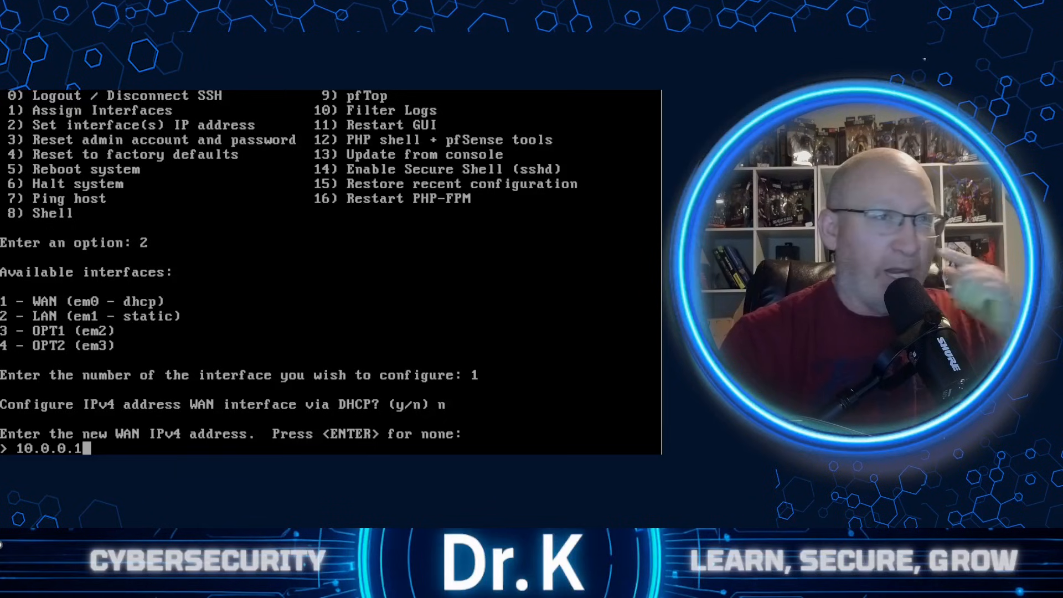
pyautogui.press('Return')
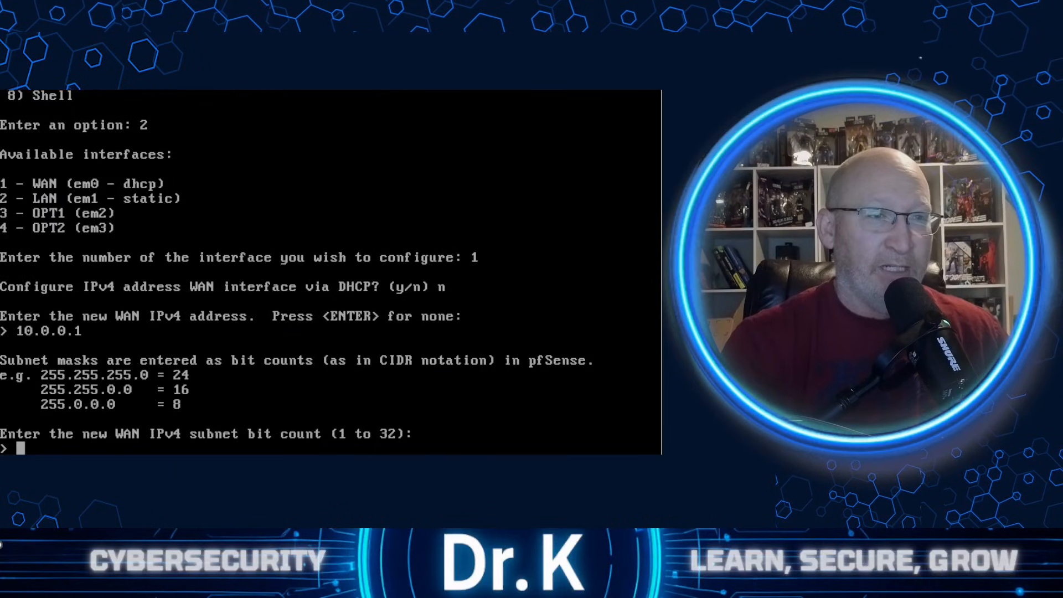
pyautogui.write('24')
pyautogui.press('Return')
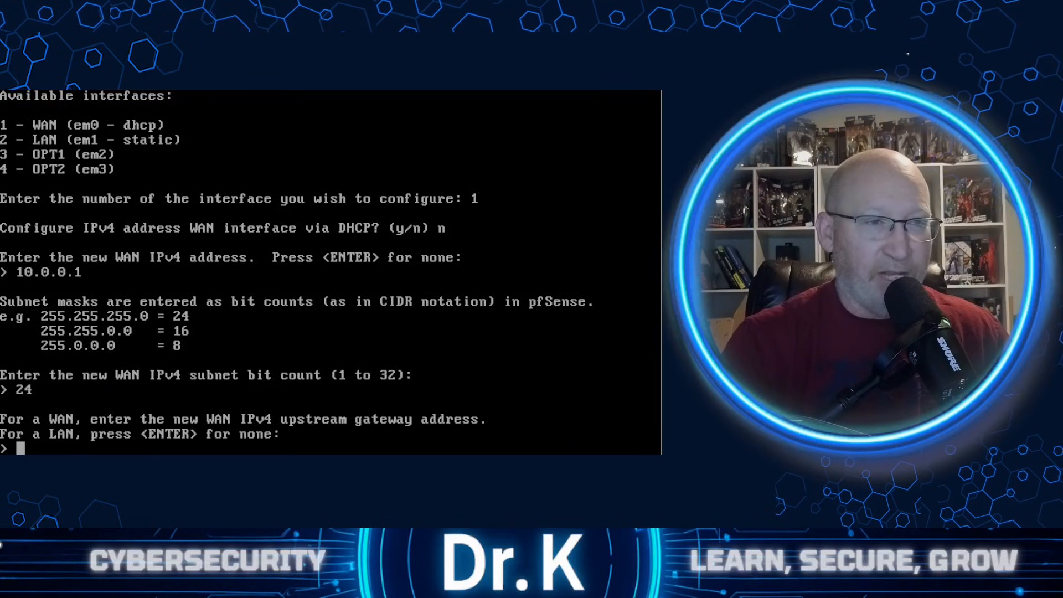
# - Leave the WAN upstream gateway empty and configure the WAN IPv6 address via DHCP6
pyautogui.press('Return')
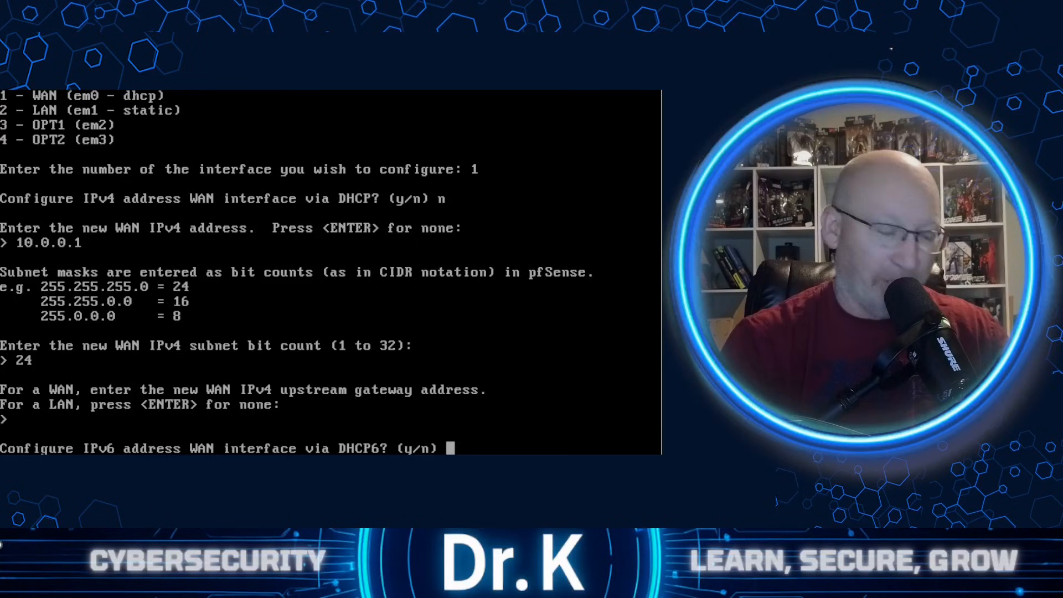
pyautogui.write('y')
pyautogui.press('Return')
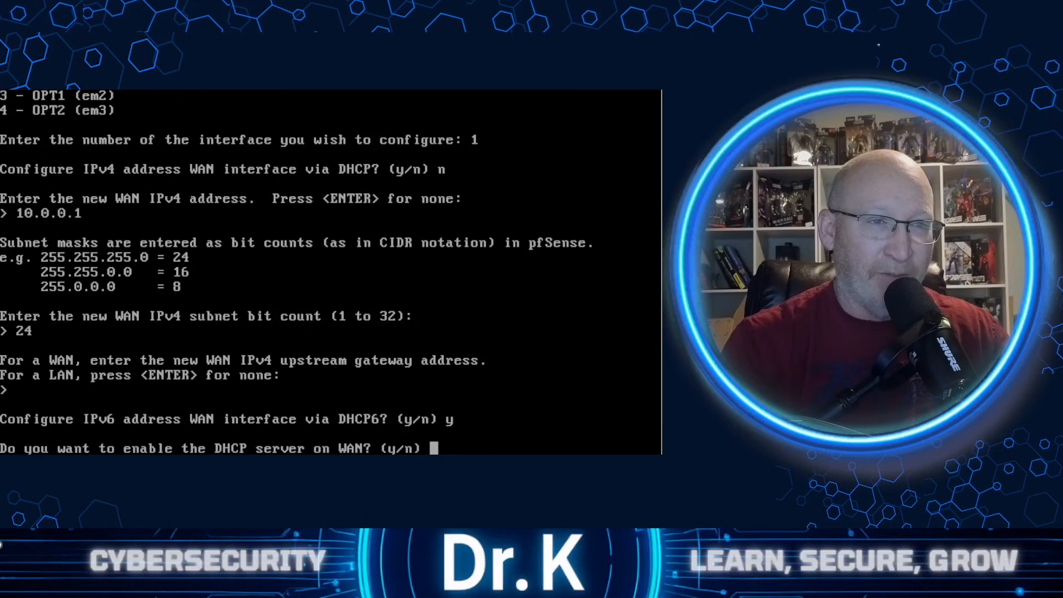
# - Enable the DHCP server on WAN with the IPv4 client range 10.0.0.100 to 10.0.0.200
pyautogui.write('y')
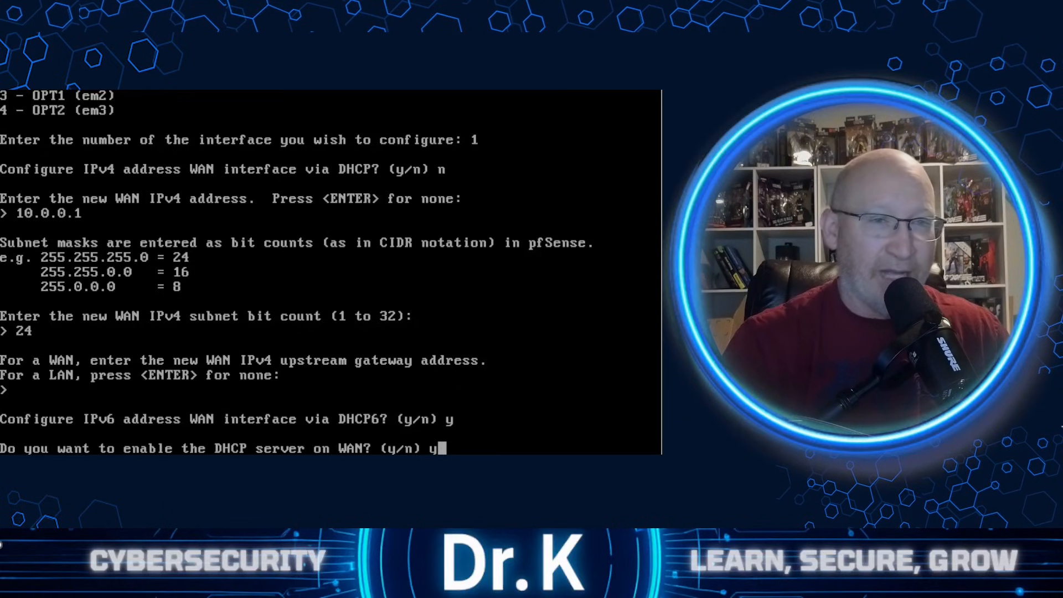
pyautogui.press('Return')
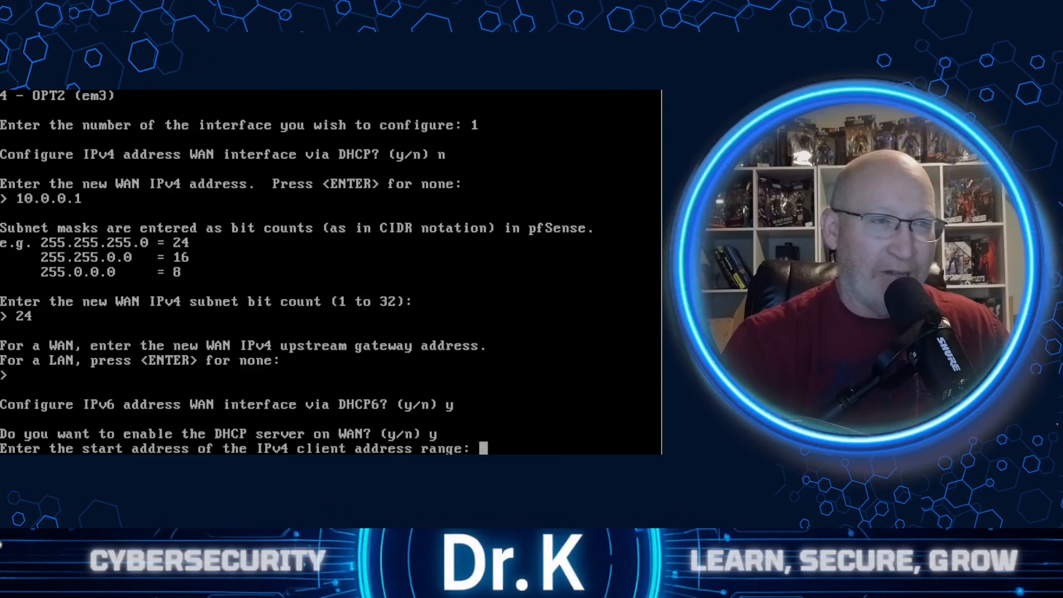
pyautogui.write('10.0.0.100')
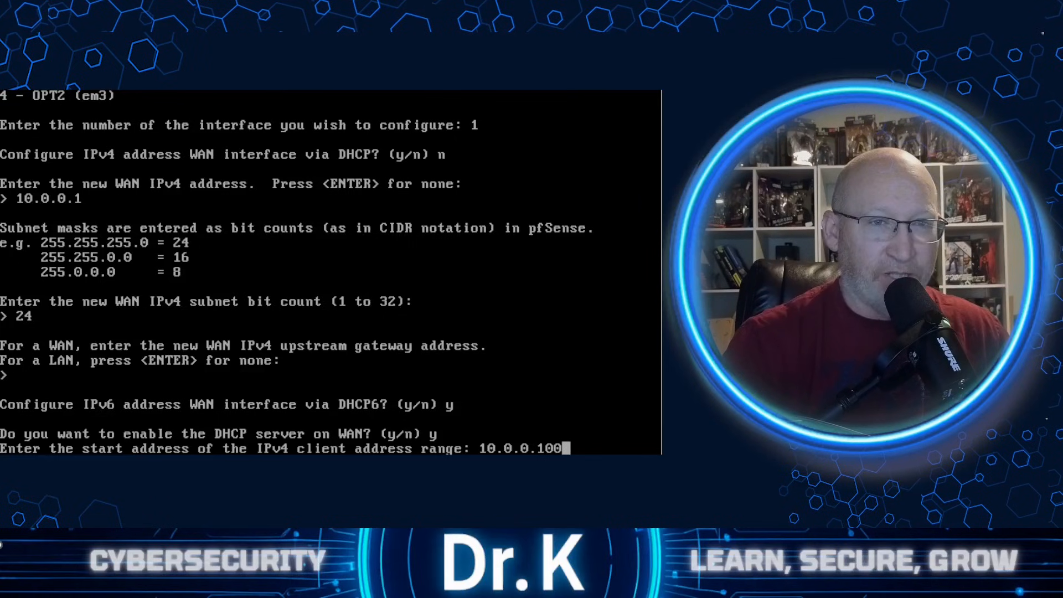
pyautogui.press('Return')
pyautogui.write('10.0.0')
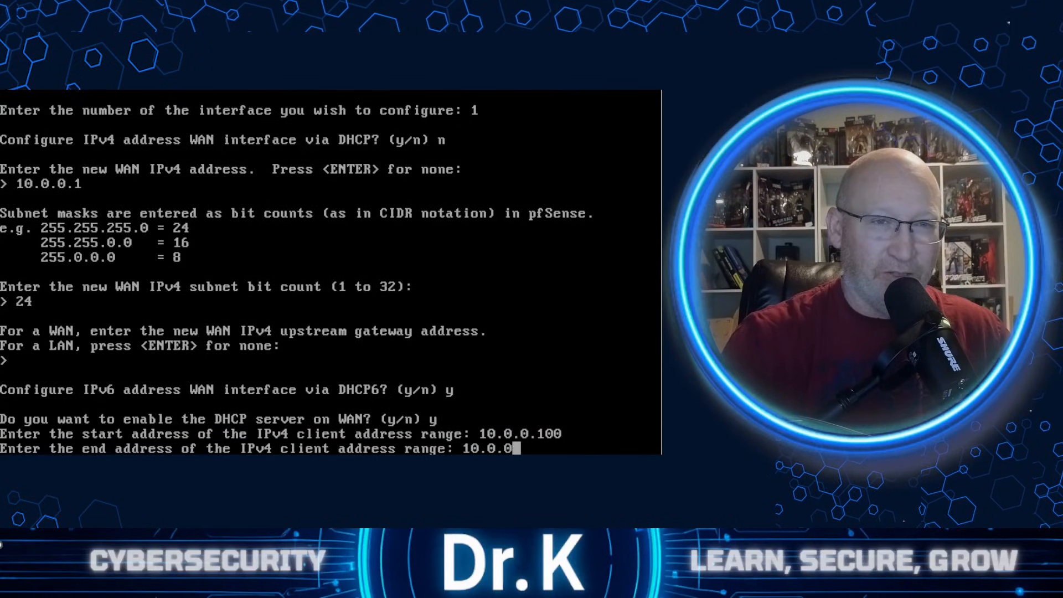
pyautogui.write('.200')
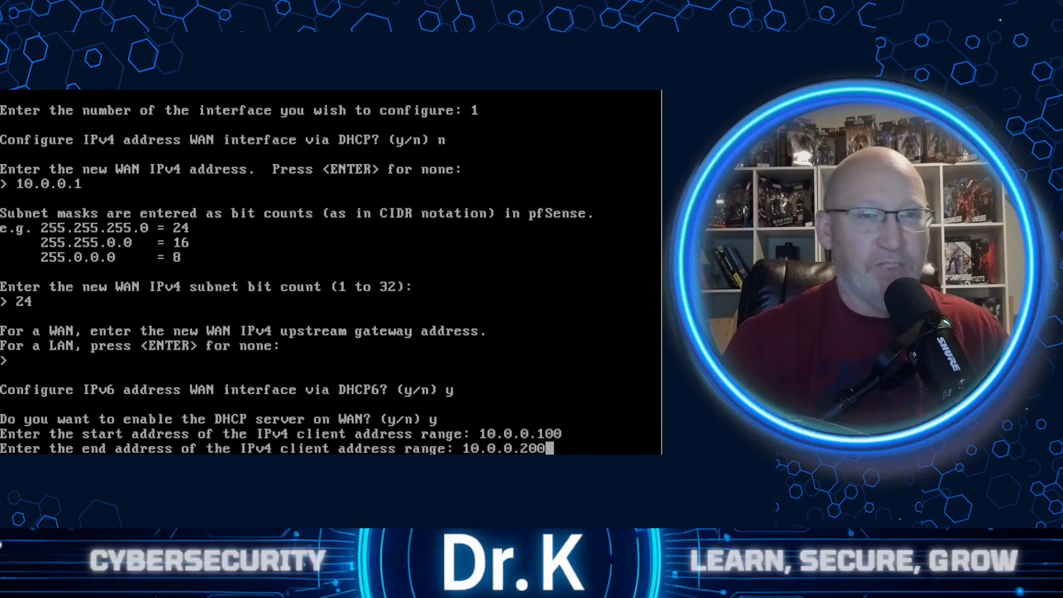
pyautogui.press('Return')
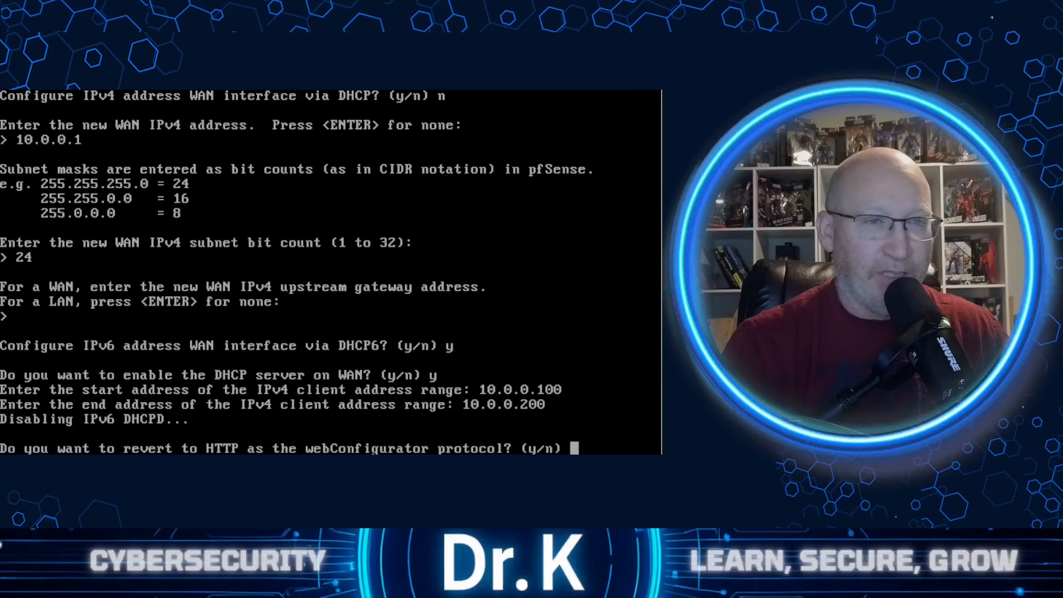
# - Revert the webConfigurator protocol to HTTP and return to the console menu
pyautogui.write('y')
pyautogui.press('Return')
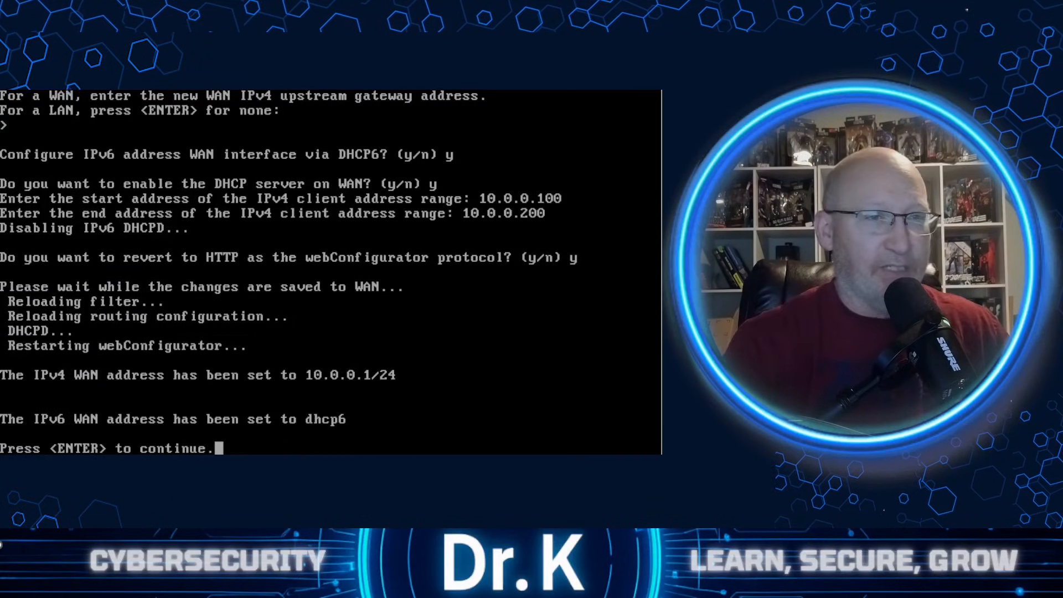
pyautogui.press('Return')
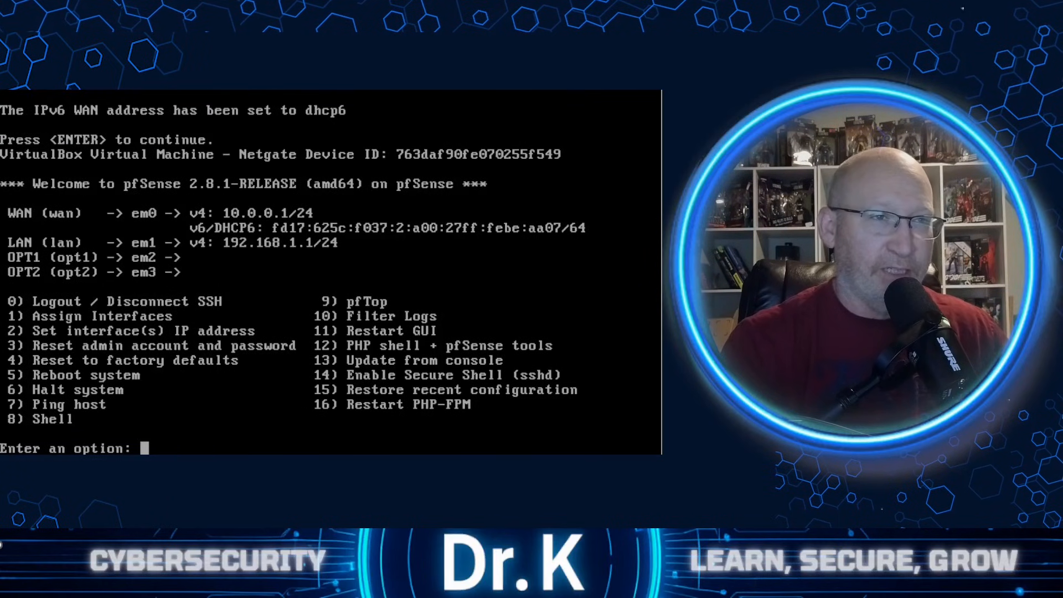
# - Start setting the LAN interface's IP address from the console menu and decline IPv4 configuration via DHCP
pyautogui.write('2')
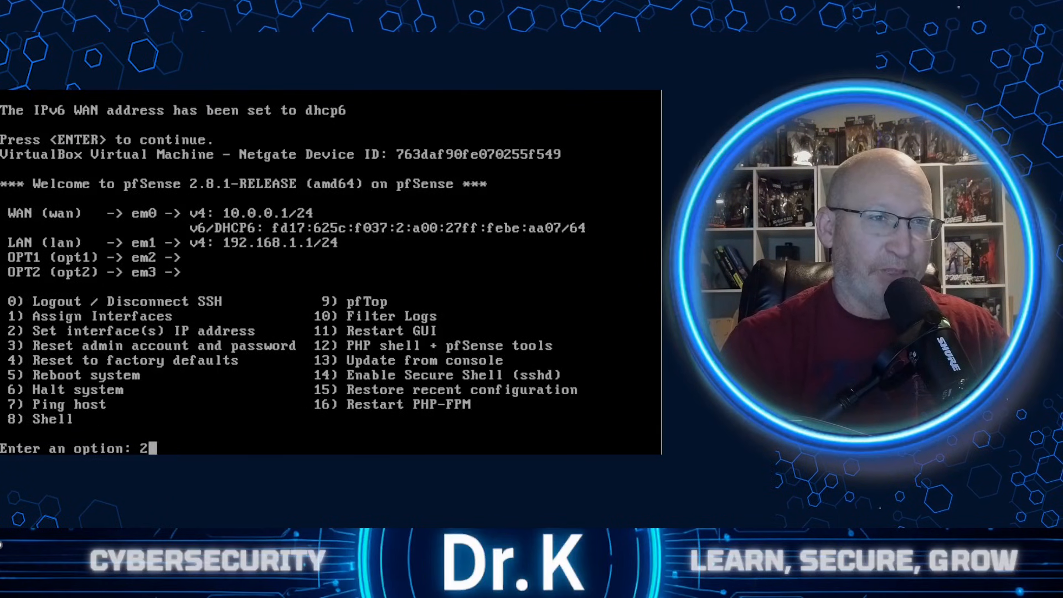
pyautogui.press('Return')
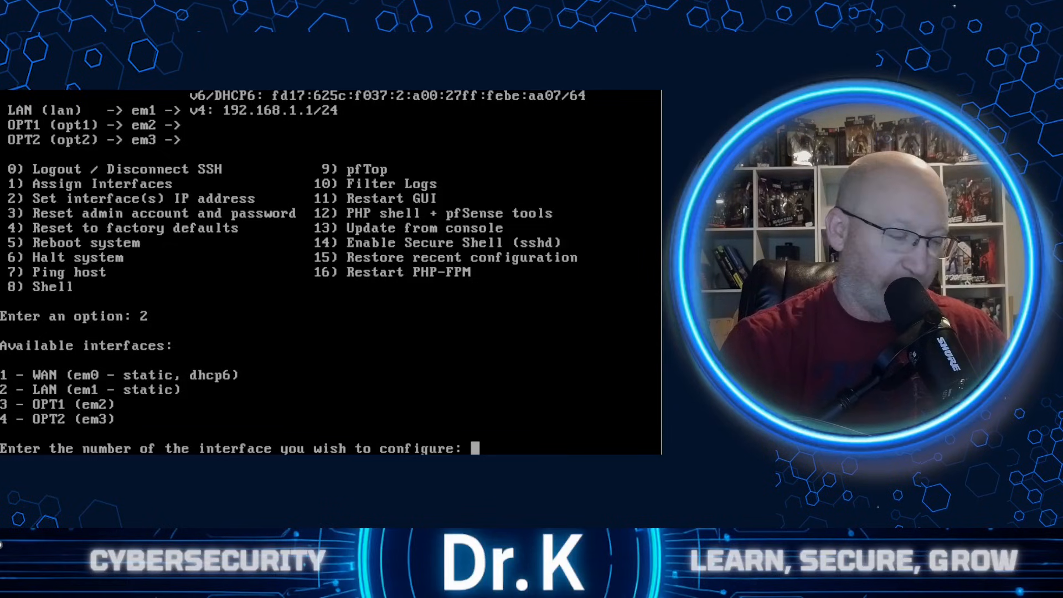
pyautogui.write('1')
pyautogui.press('BackSpace')
pyautogui.write('2')
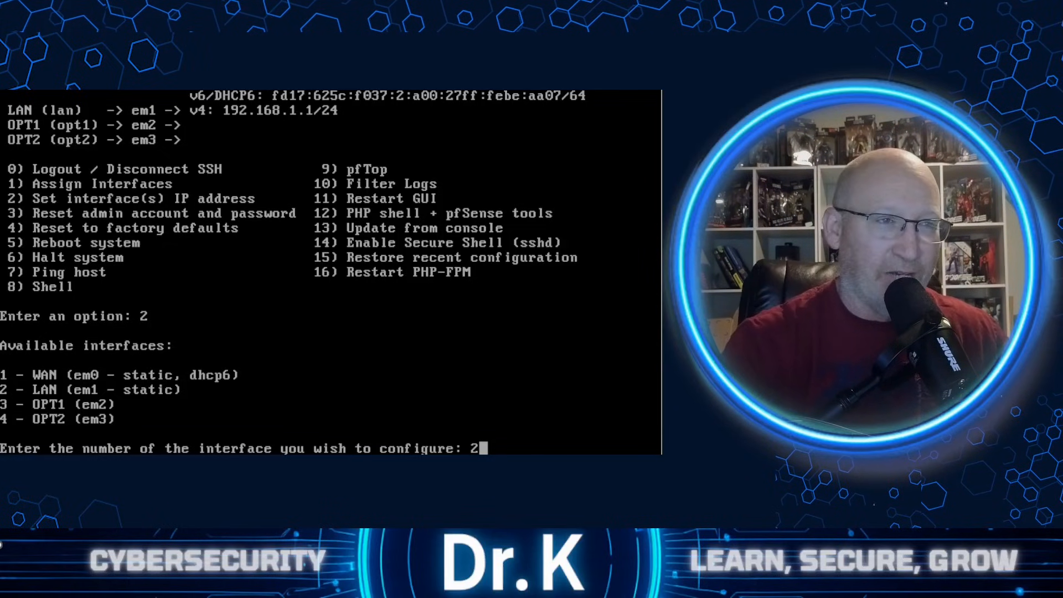
pyautogui.press('Return')
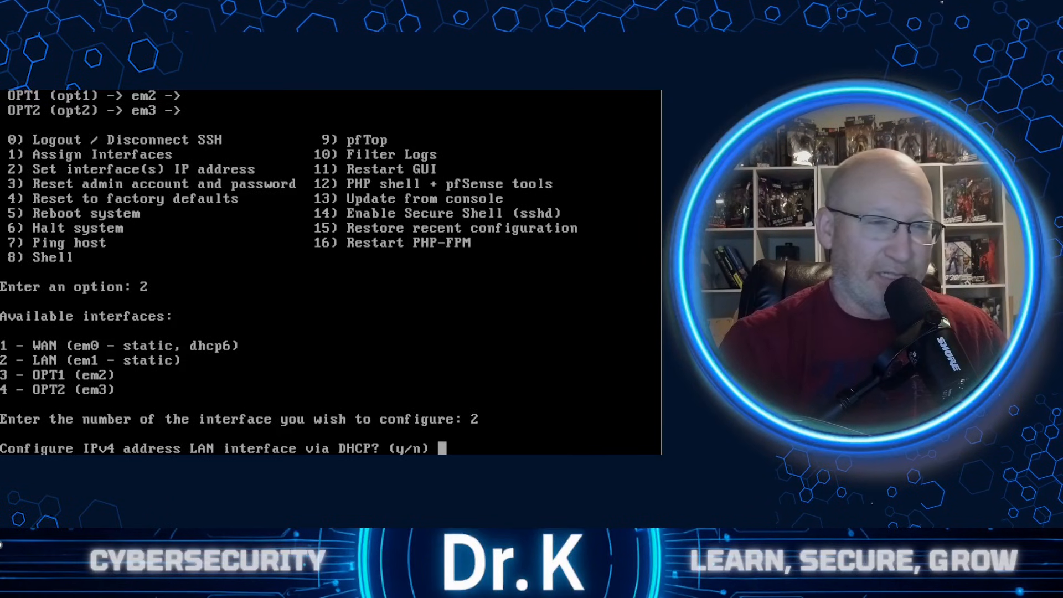
pyautogui.write('n')
pyautogui.press('Return')
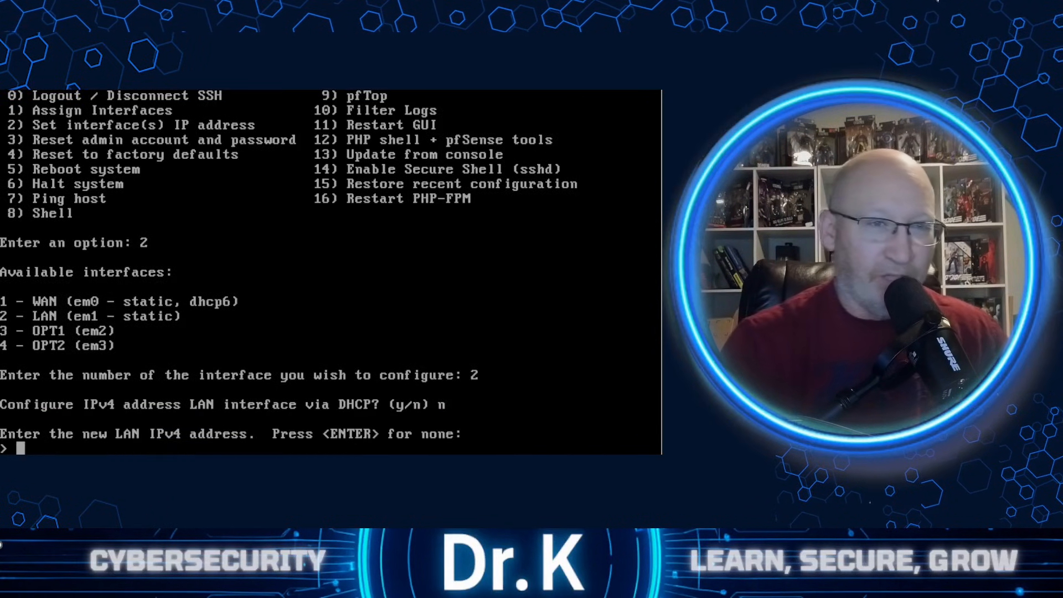
# - Set the LAN IPv4 address to 192.168.100.1 with a subnet bit count of 24
pyautogui.write('192.168.')
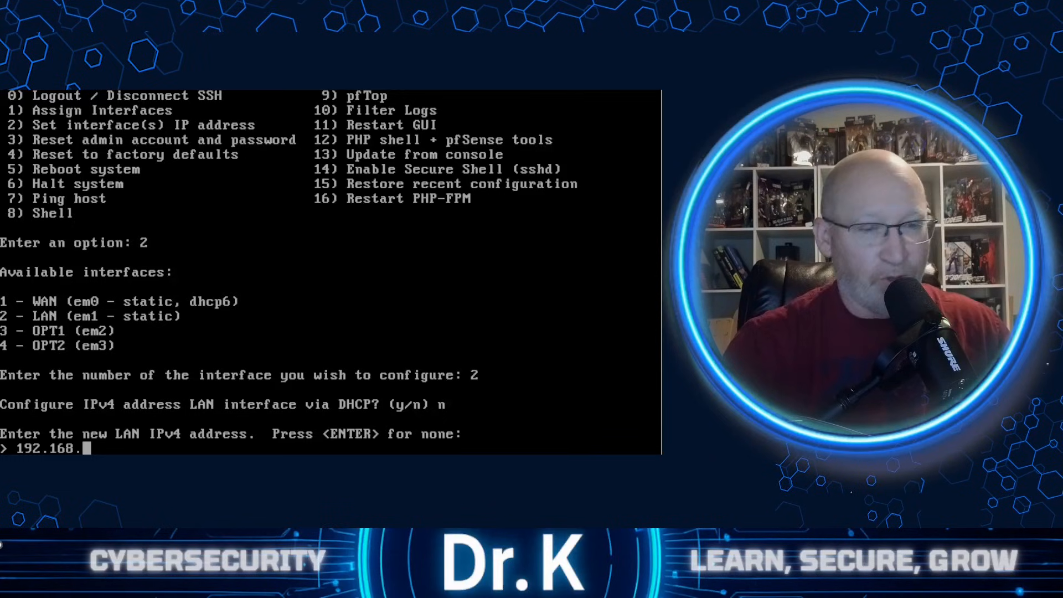
pyautogui.write('100')
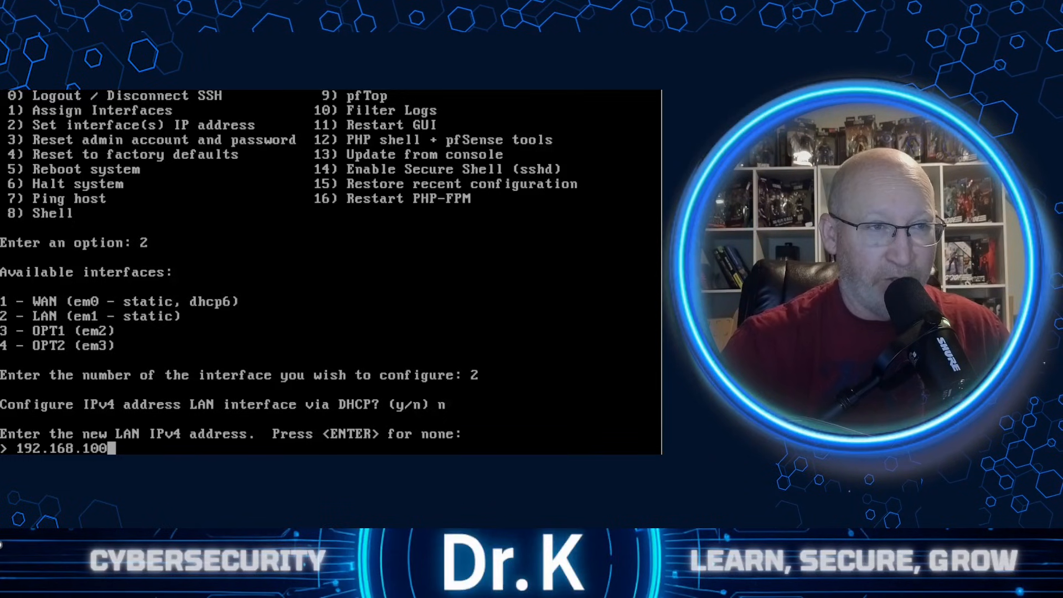
pyautogui.write('.1')
pyautogui.press('Return')
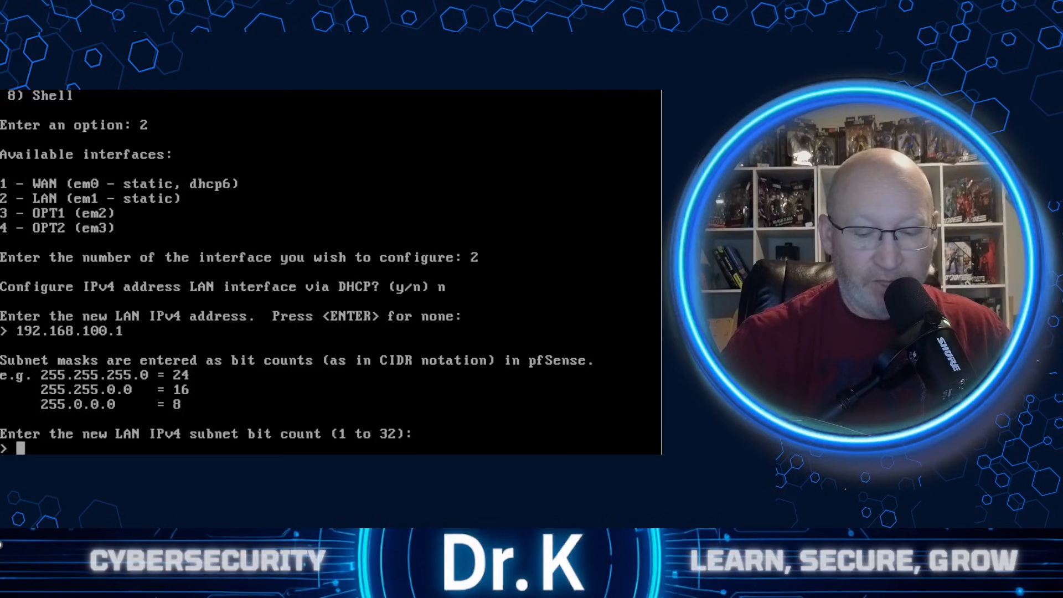
pyautogui.write('24')
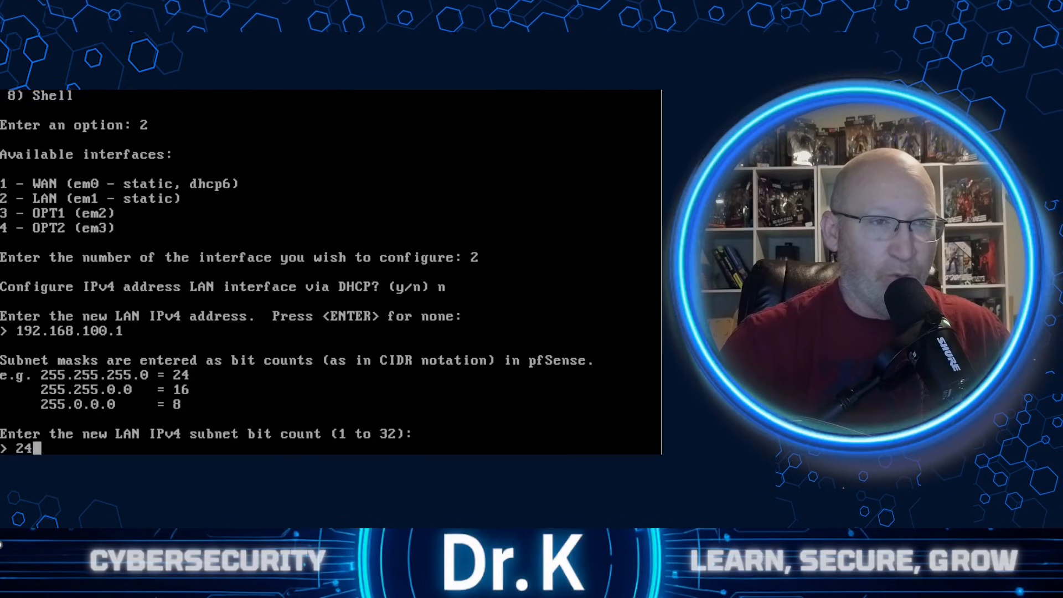
pyautogui.press('Return')
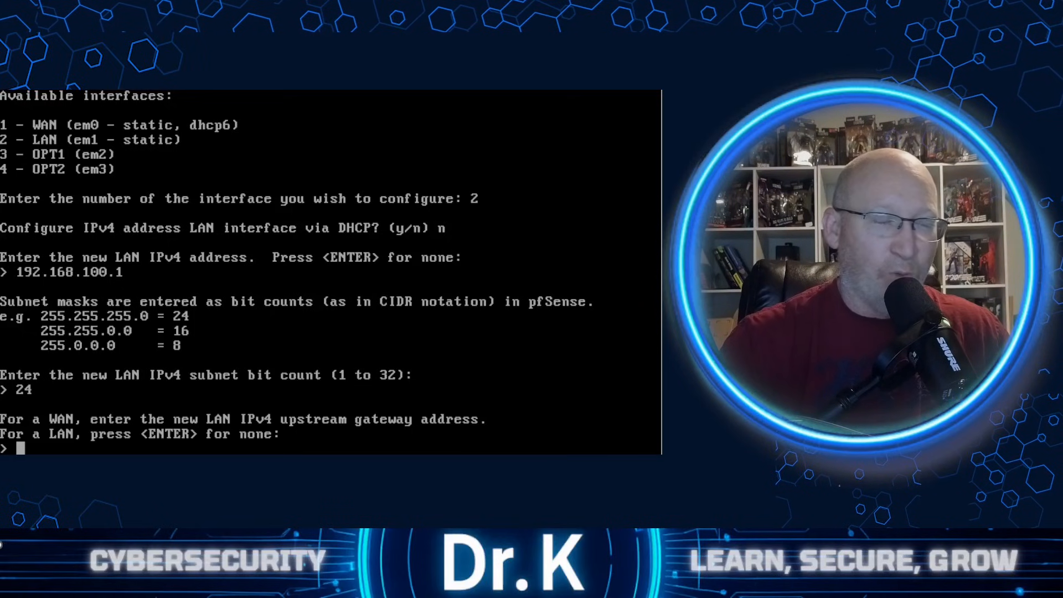
# - Leave the LAN upstream gateway empty and configure the LAN IPv6 address via DHCP6
pyautogui.press('Return')
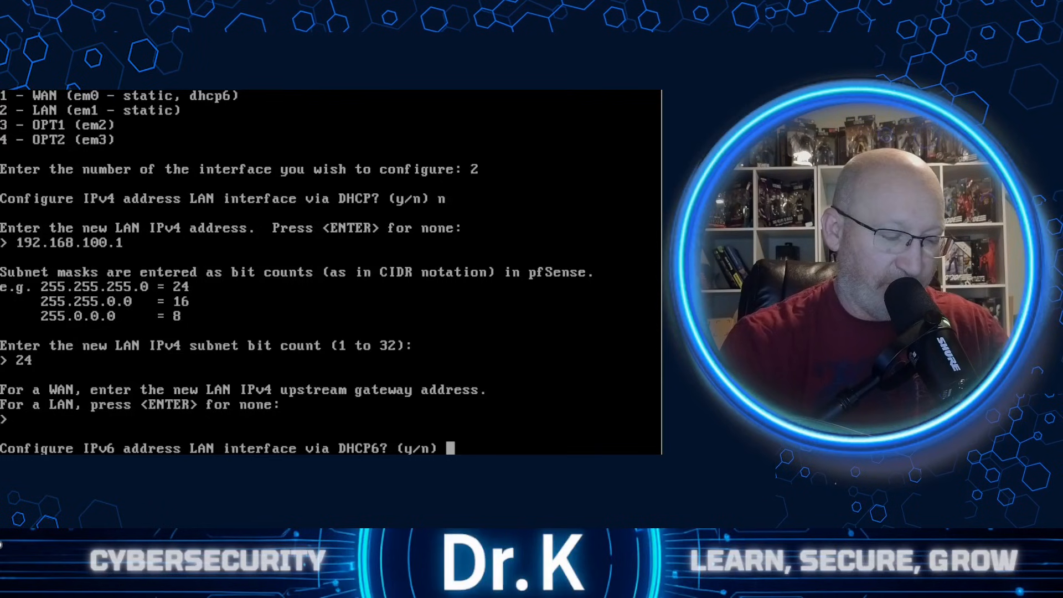
pyautogui.write('y')
pyautogui.press('Return')
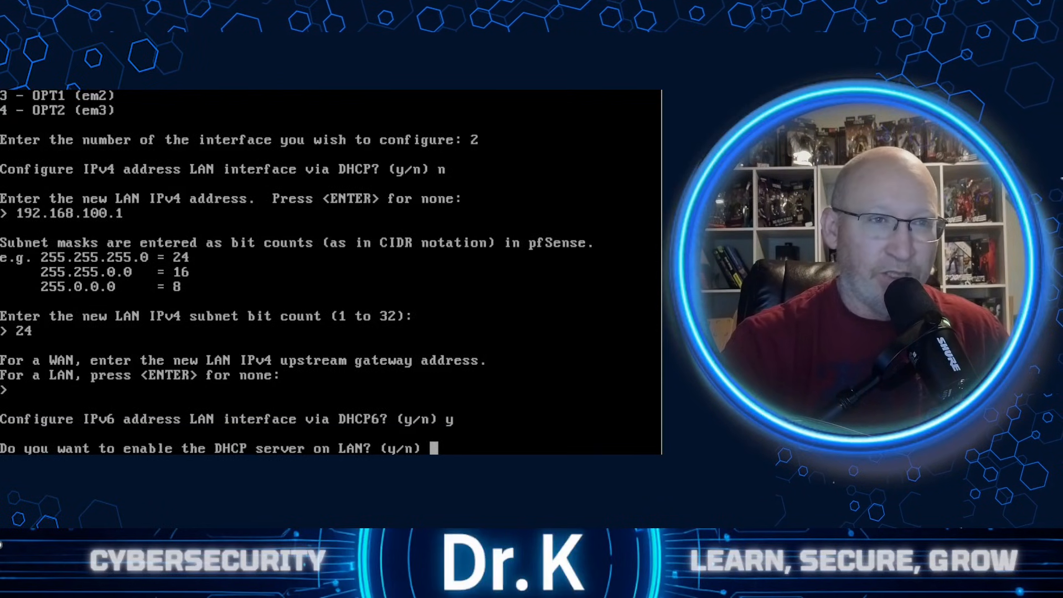
# - Enable the DHCP server on LAN with the IPv4 client range 192.168.100.100 to 192.168.100.200
pyautogui.write('y')
pyautogui.press('Return')
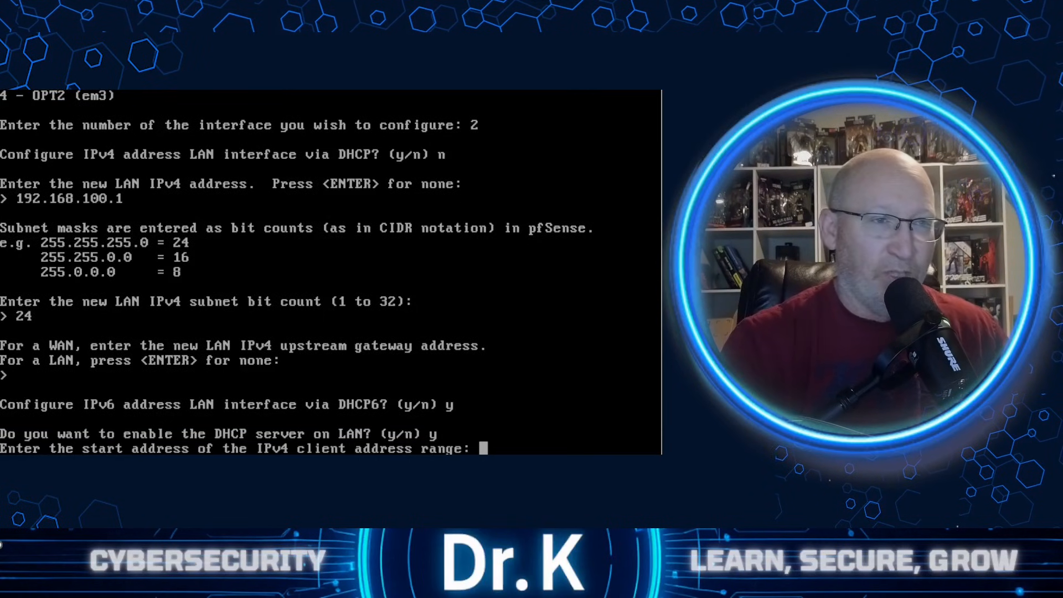
pyautogui.write('192.168')
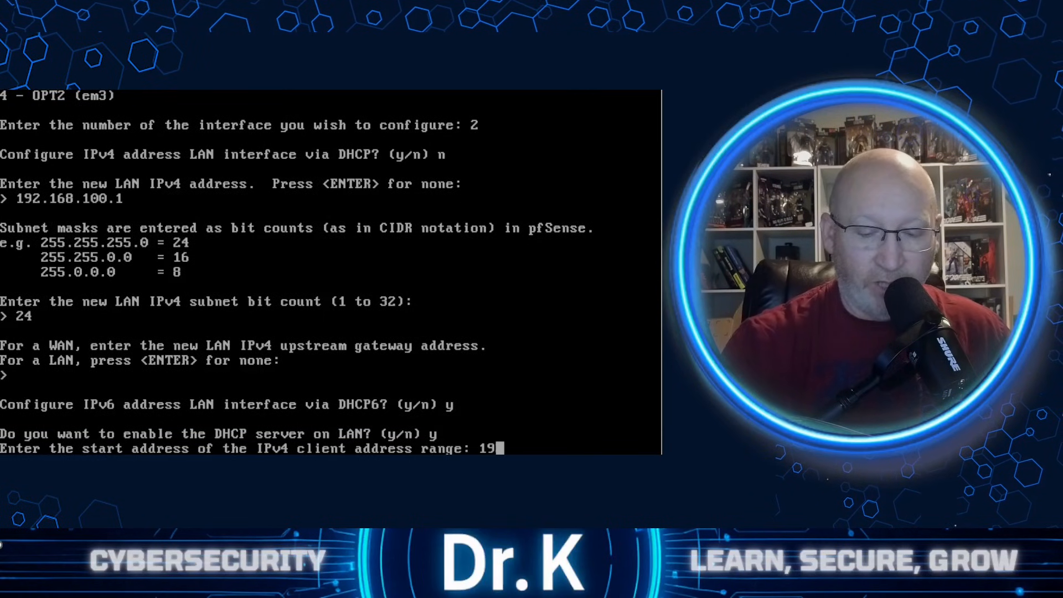
pyautogui.write('.100')
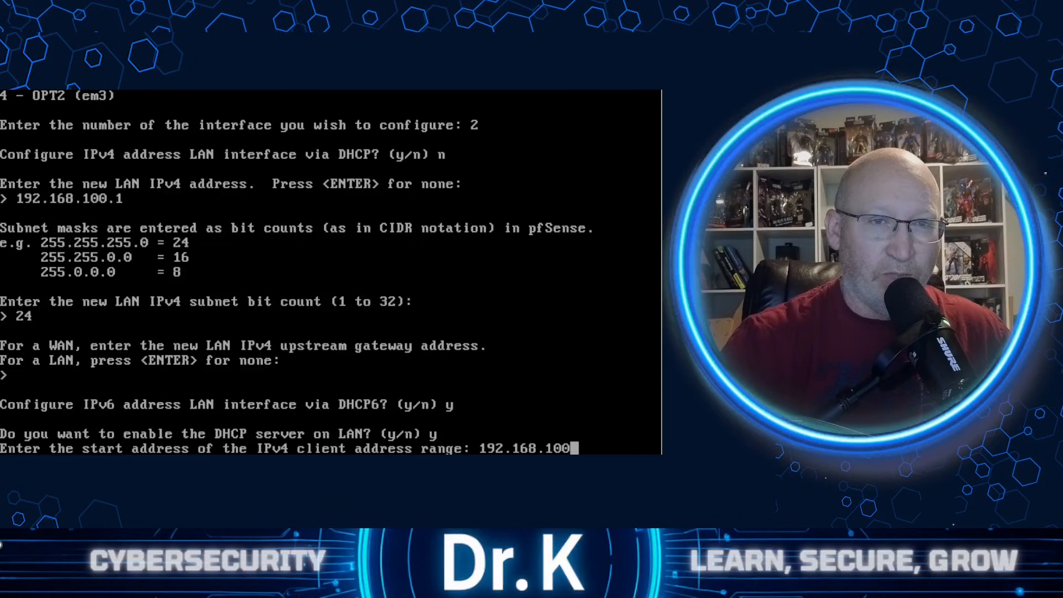
pyautogui.write('.100')
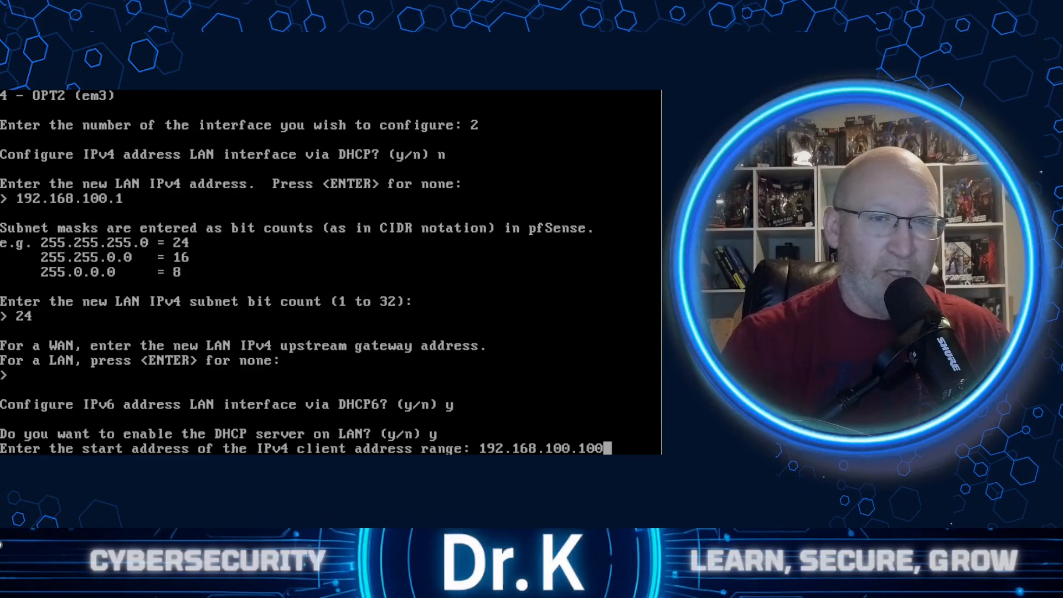
pyautogui.press('Return')
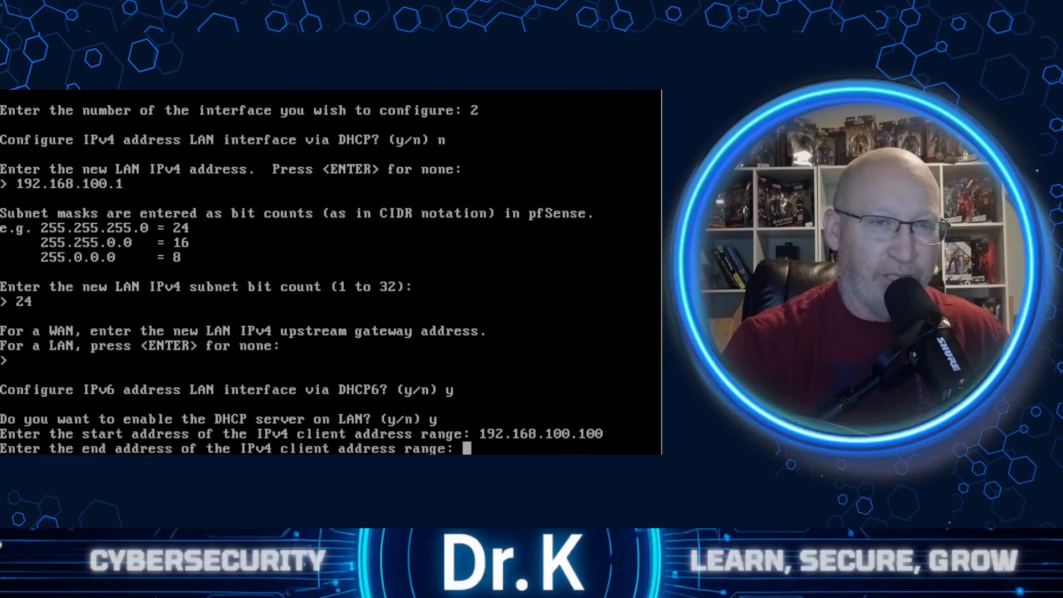
pyautogui.write('192.168.')
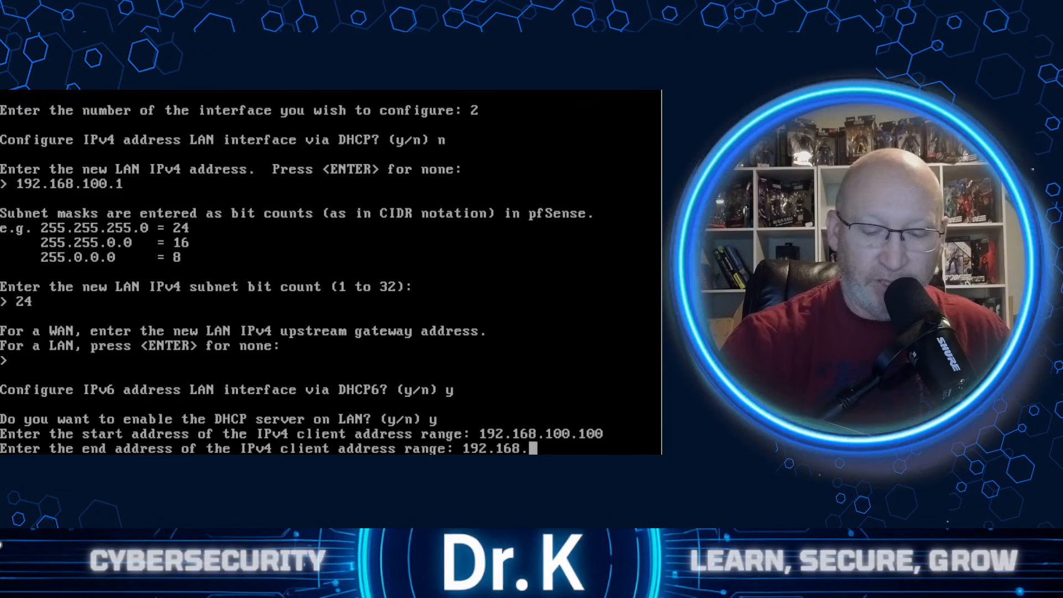
pyautogui.write('100.200')
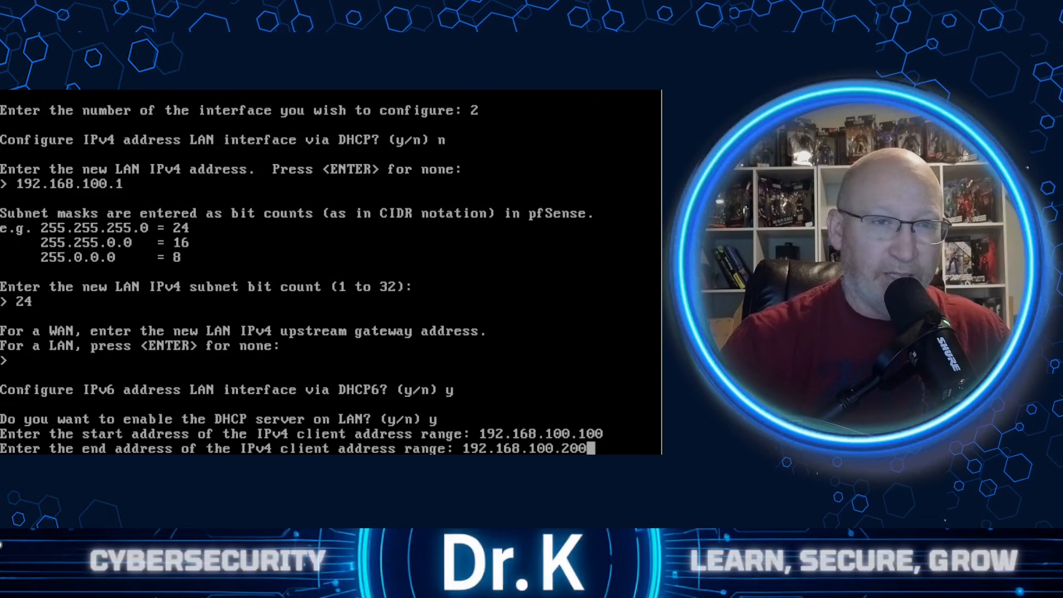
pyautogui.press('Return')
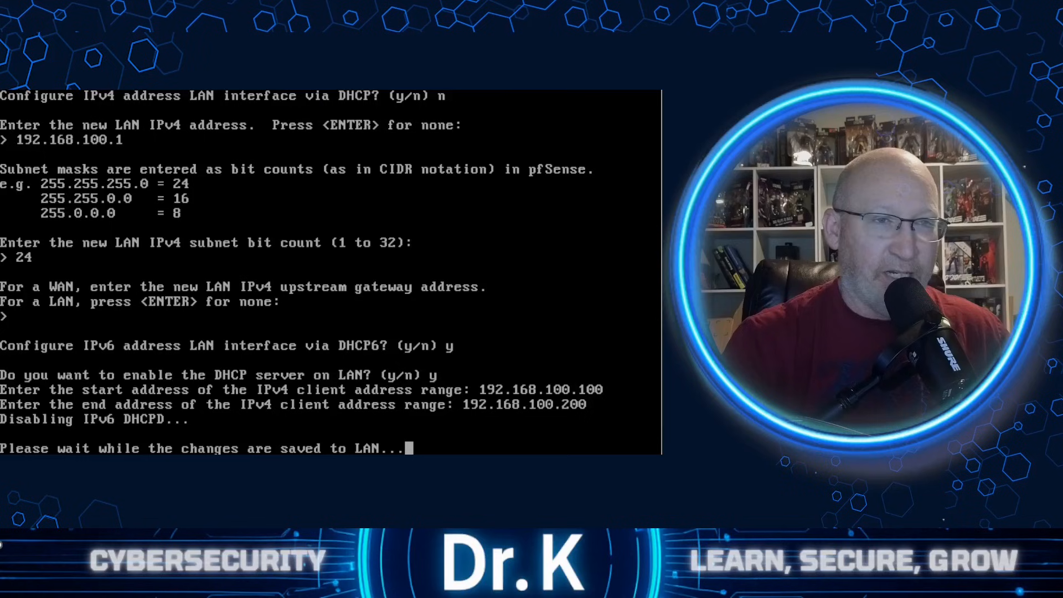